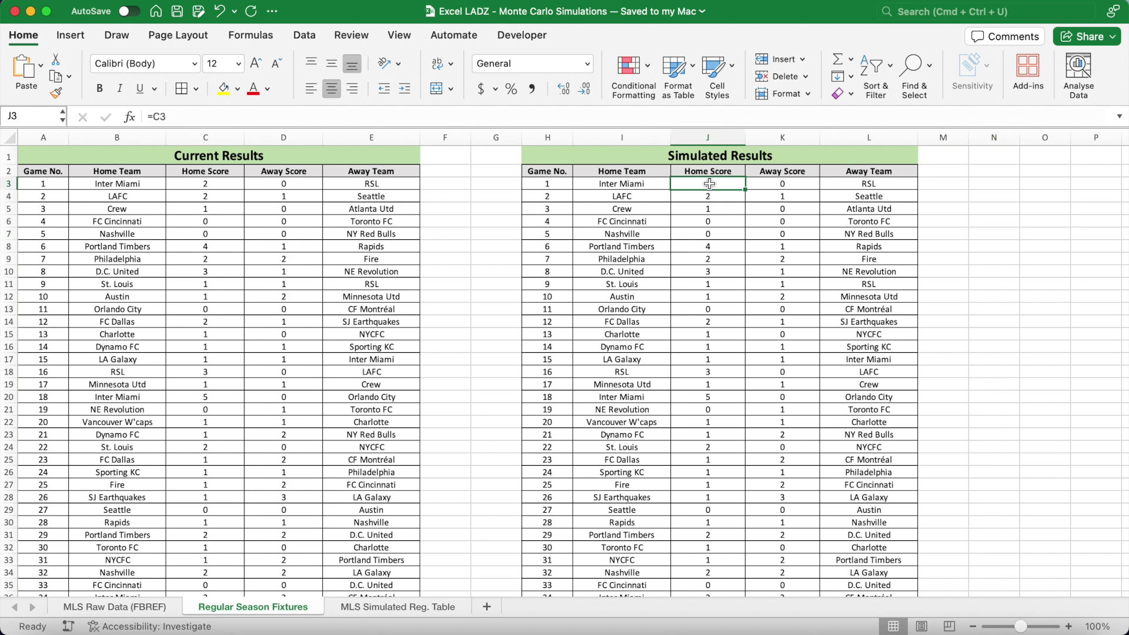
Step: Paste the simulated home score formula into J4, returning C4 if filled and a BINOM.INV-based LET simulation if C4 is blank
key(Right)
key(Left)
key(super+v)
key(Return)
drag(676, 128, 688, 193)
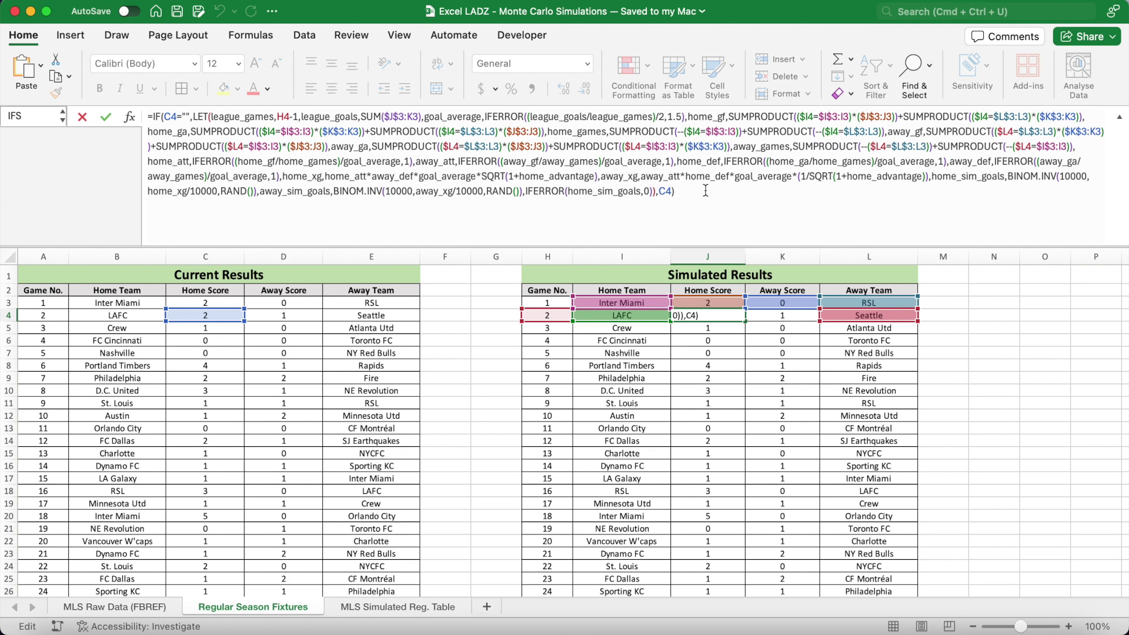
key(Return)
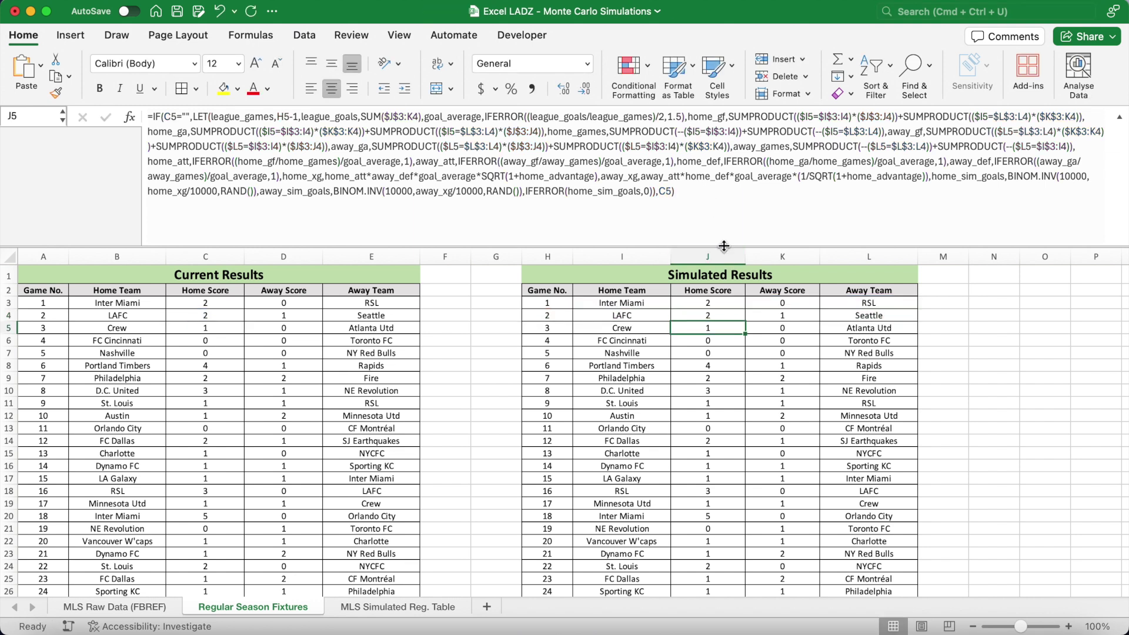
drag(724, 246, 722, 122)
Step: Fill the simulated home and away score formulas from J4:K4 down through the rest of the fixture list
click(725, 196)
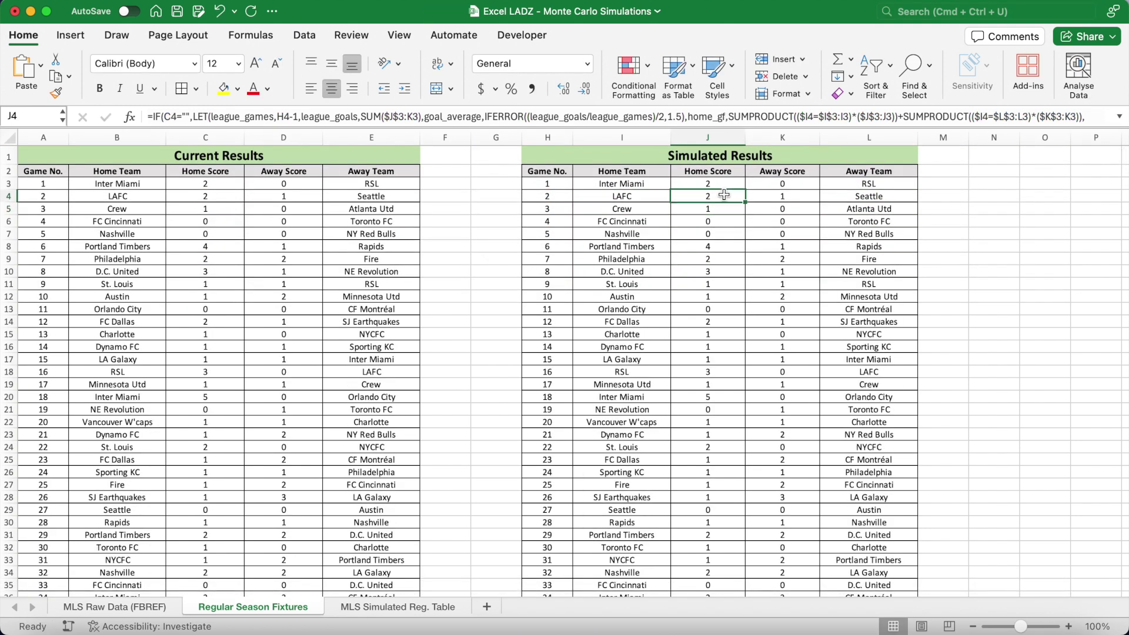
drag(735, 199, 763, 200)
key(ctrl+shift+Down)
click(994, 232)
Step: Recalculate the workbook to generate new simulated scores for the unplayed fixtures from game 266 onwards
scroll(887, 415, down, 20)
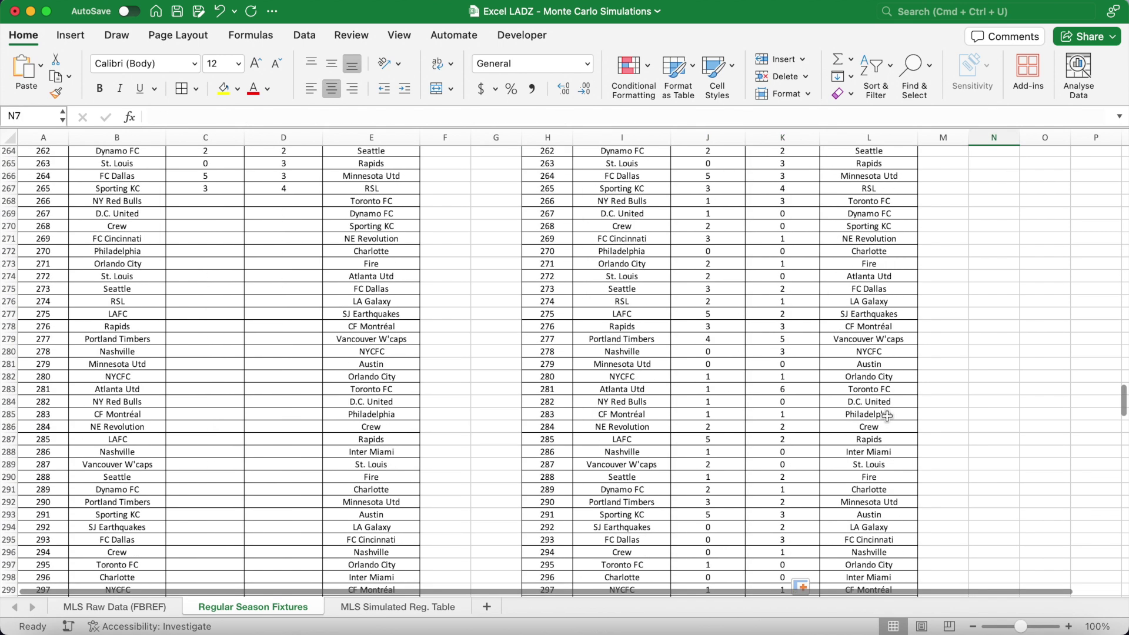
click(1000, 303)
key(F9)
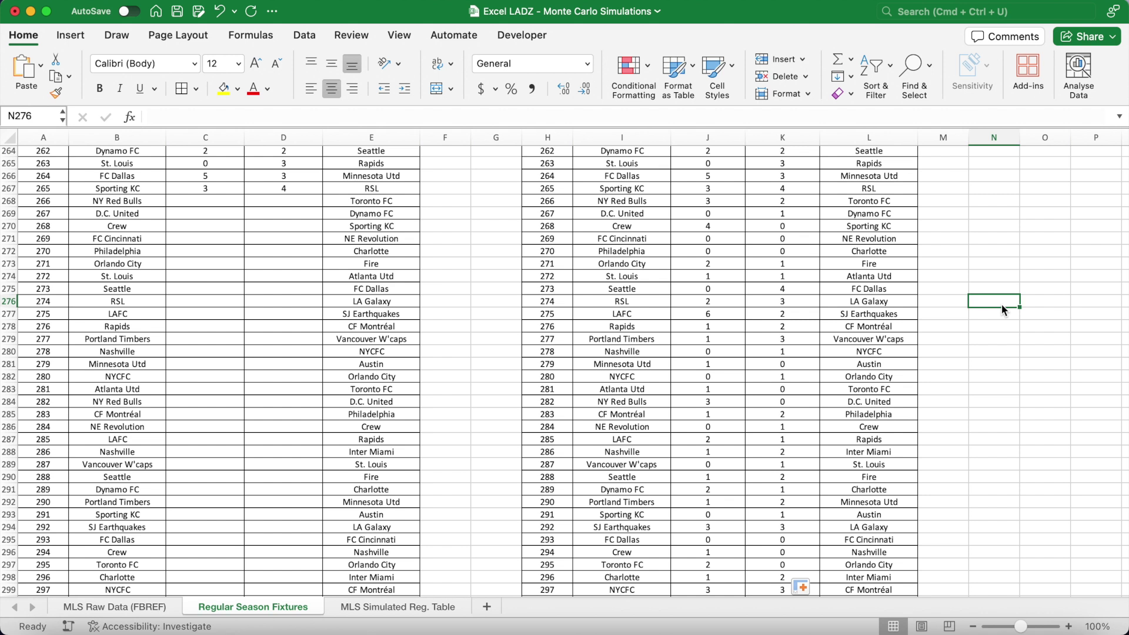
Step: Go to the MLS Simulated Reg. Table sheet and examine the unsorted Eastern and Western tables starting at row 50
click(427, 607)
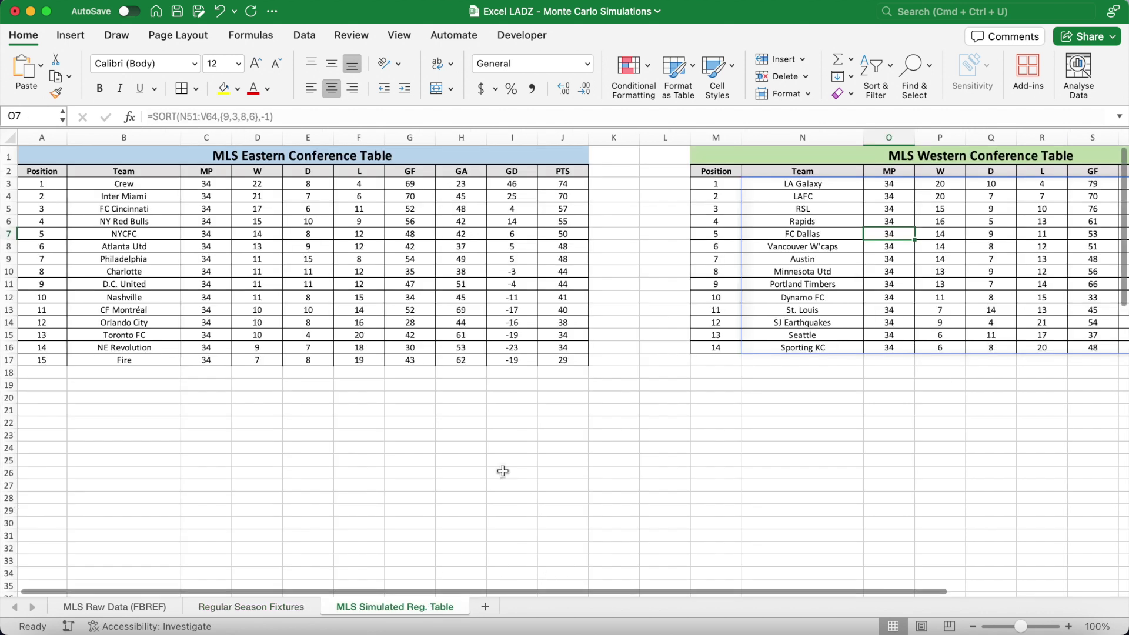
scroll(504, 471, down, 9)
scroll(503, 471, down, 6)
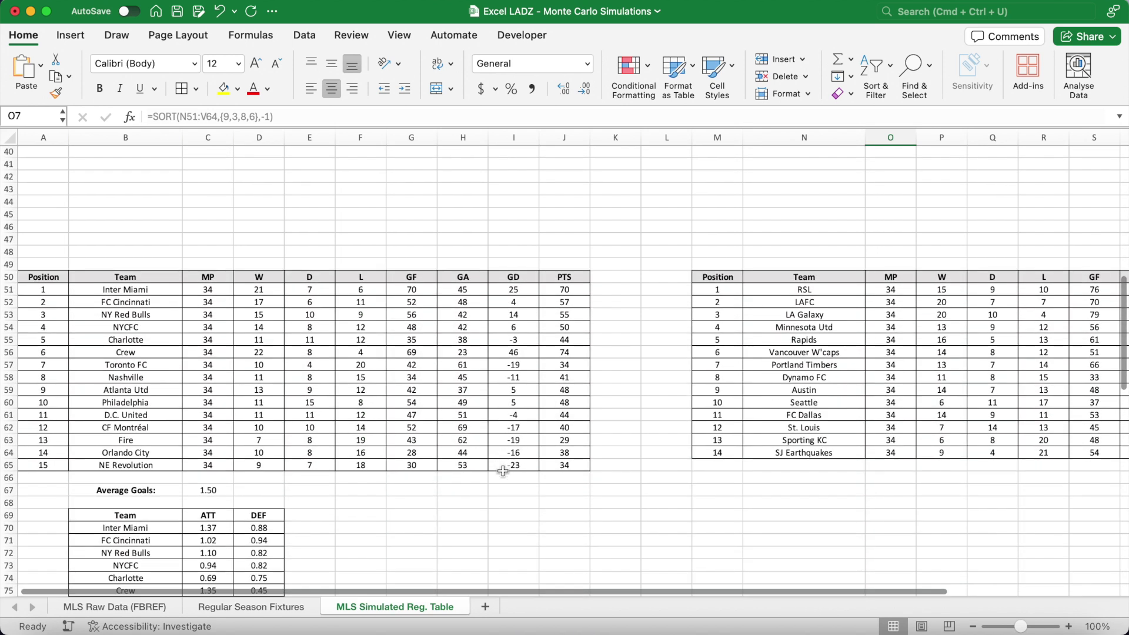
drag(53, 227, 565, 415)
click(719, 229)
key(shift+super+Right)
key(shift+super+Down)
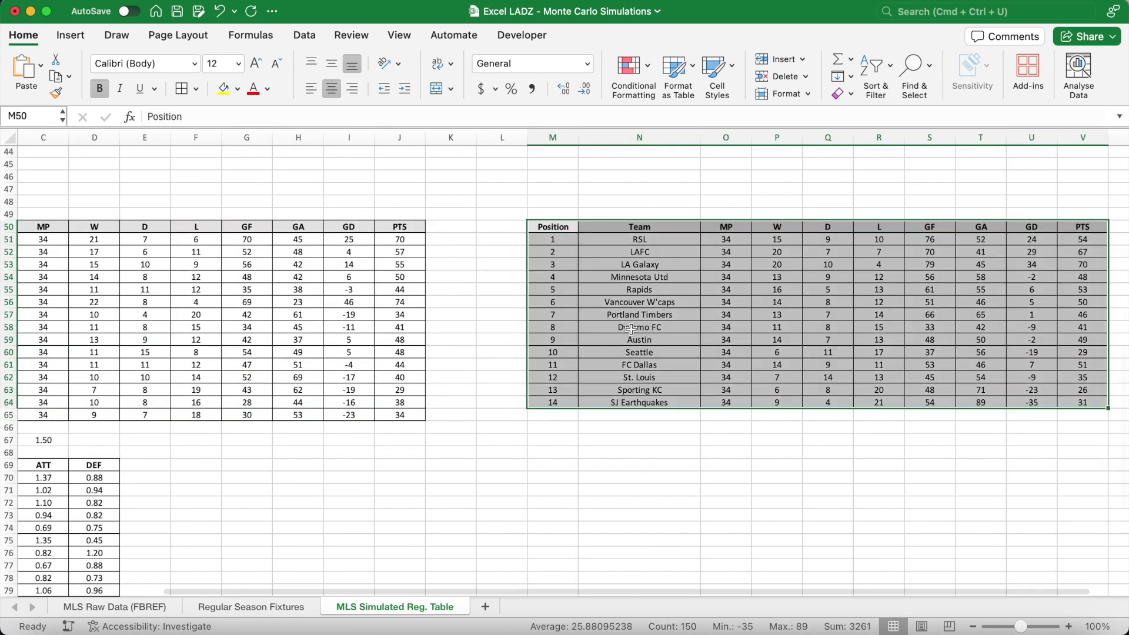
Step: Examine the Average Goals formula in C67 and the team ATT and DEF ratings table in B69:D98
click(383, 475)
scroll(383, 474, left, 3)
click(219, 440)
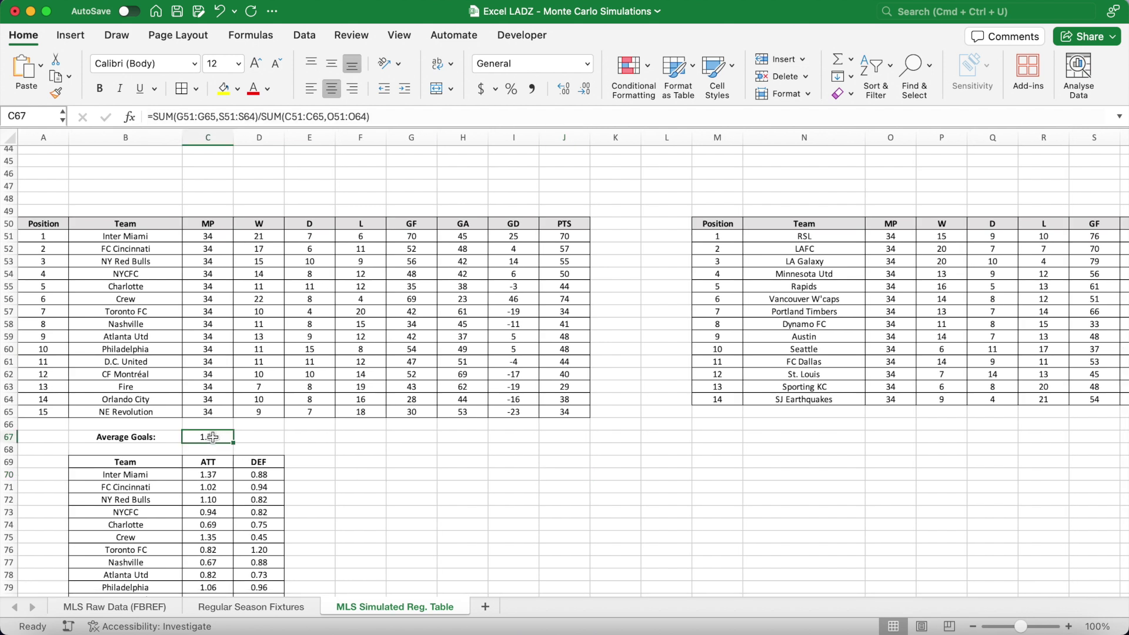
scroll(373, 470, down, 7)
click(140, 185)
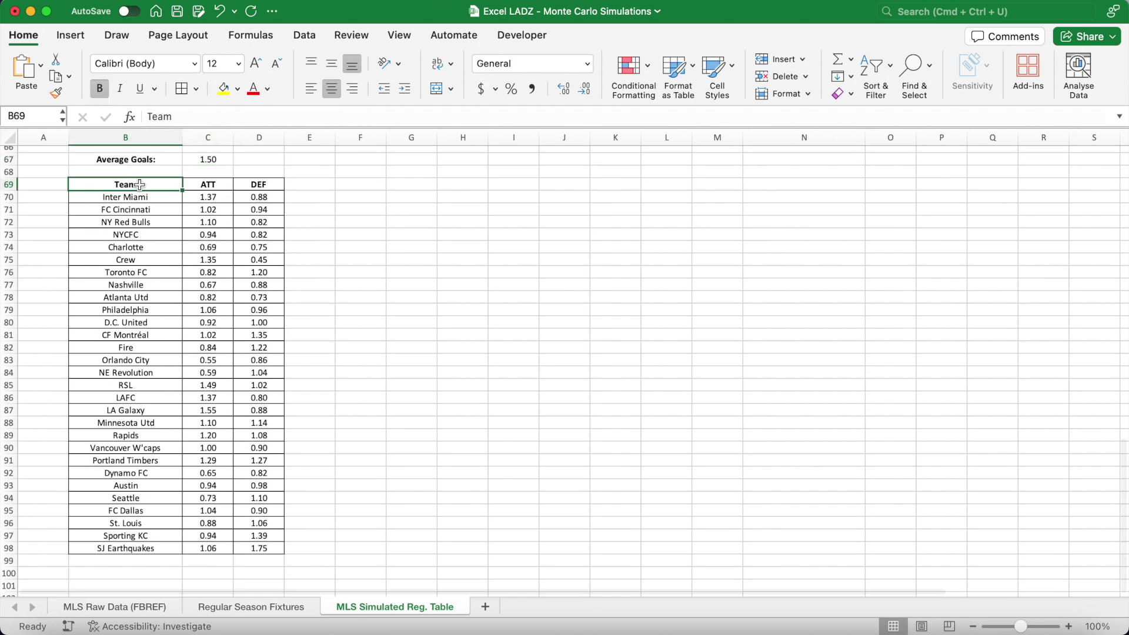
key(shift+super+Right)
key(shift+super+Down)
click(388, 261)
Step: Examine the sorted MLS Eastern Conference and Western Conference tables that begin in row 1
scroll(388, 259, up, 15)
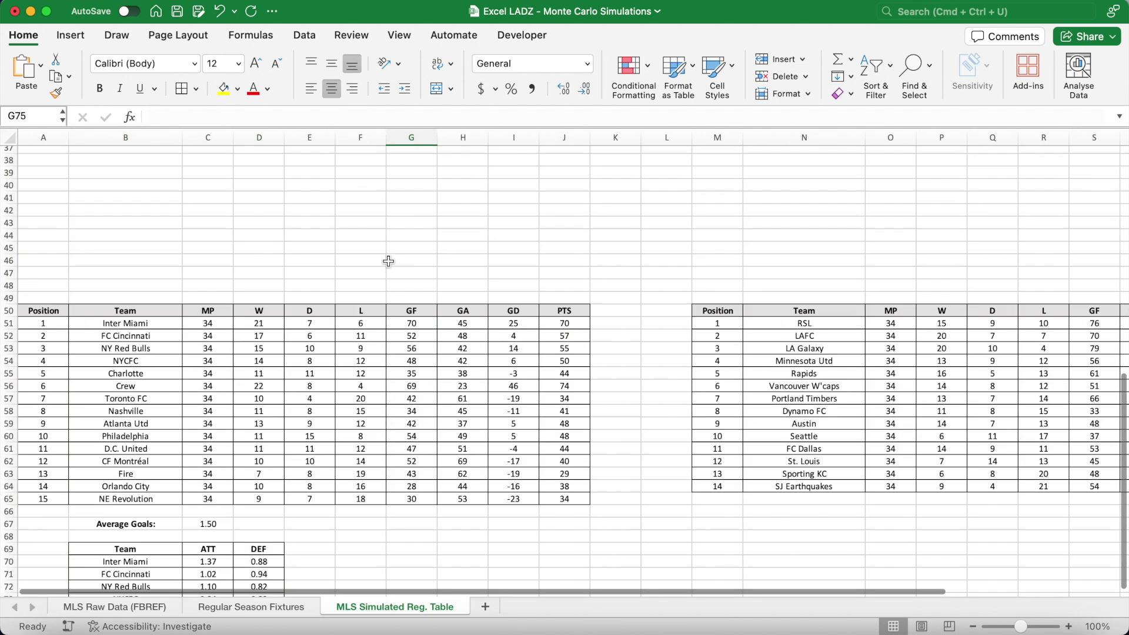
click(262, 157)
key(shift+super+Down)
click(925, 152)
key(shift+super+Down)
click(471, 409)
scroll(471, 408, left, 2)
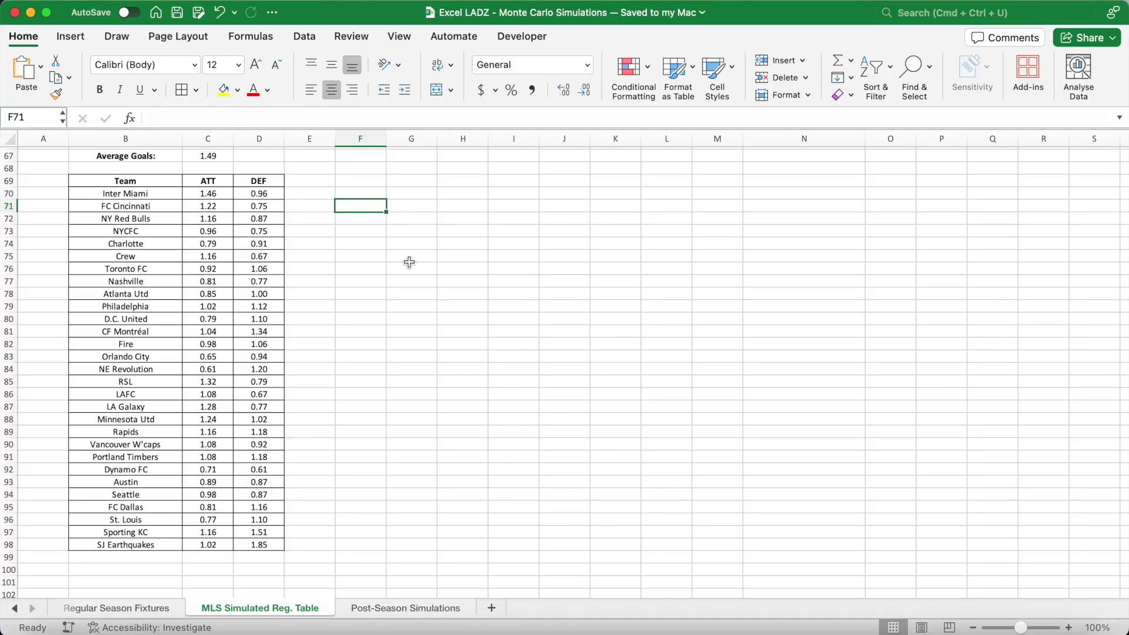
Step: Highlight the team ratings table B69:D98, then recalculate the workbook twice to refresh the ATT and DEF values
click(144, 180)
key(super+shift+Right)
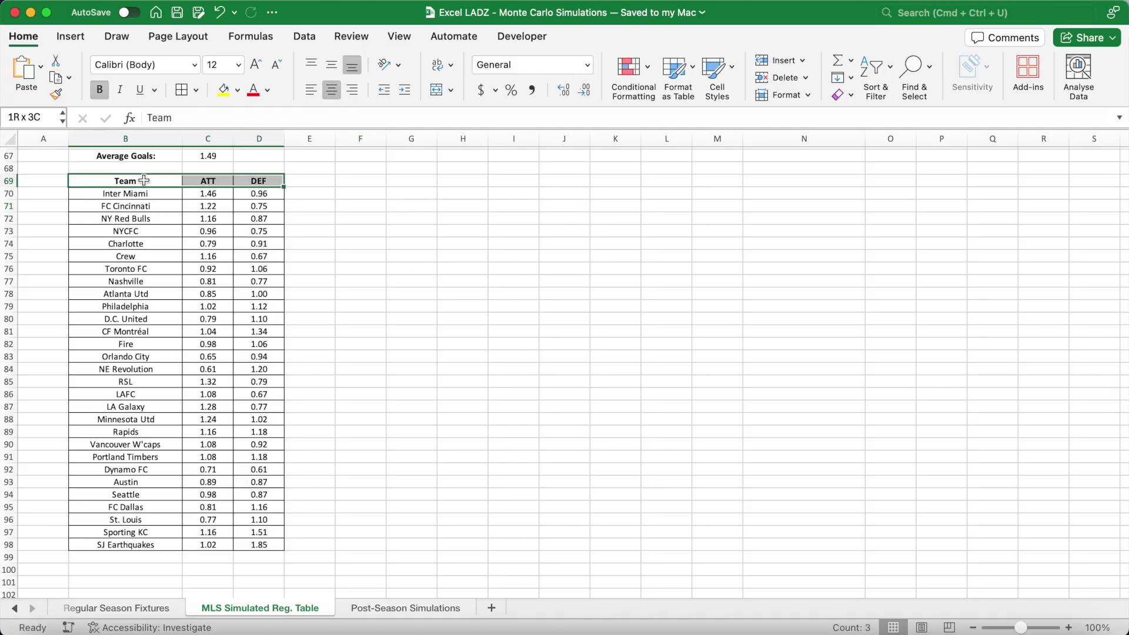
key(super+shift+Down)
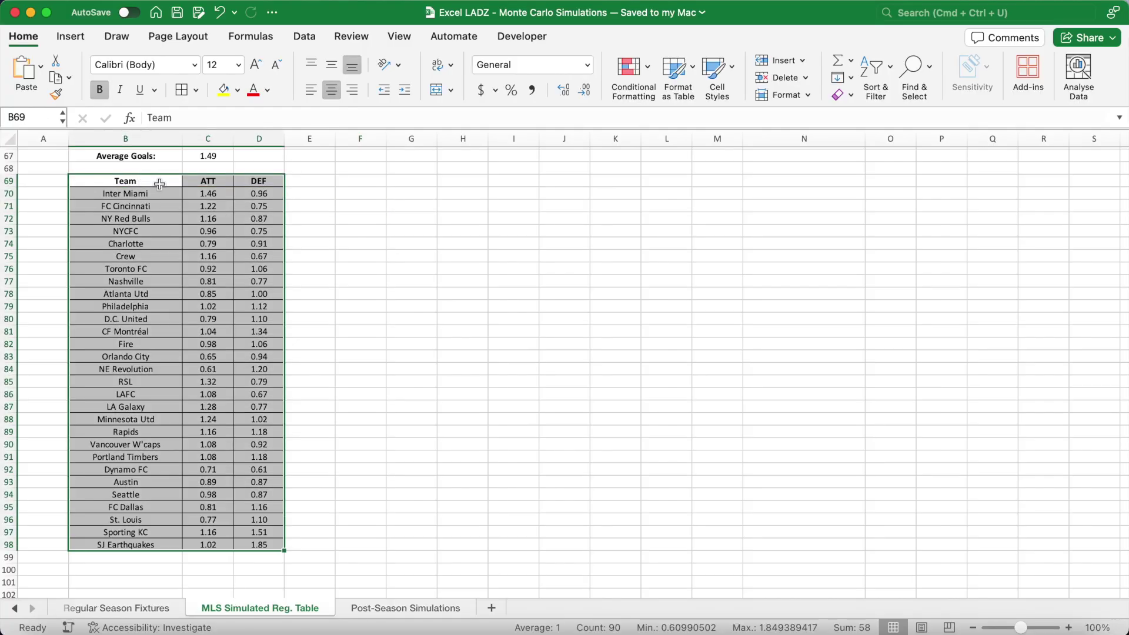
click(367, 220)
key(F9)
key(F9)
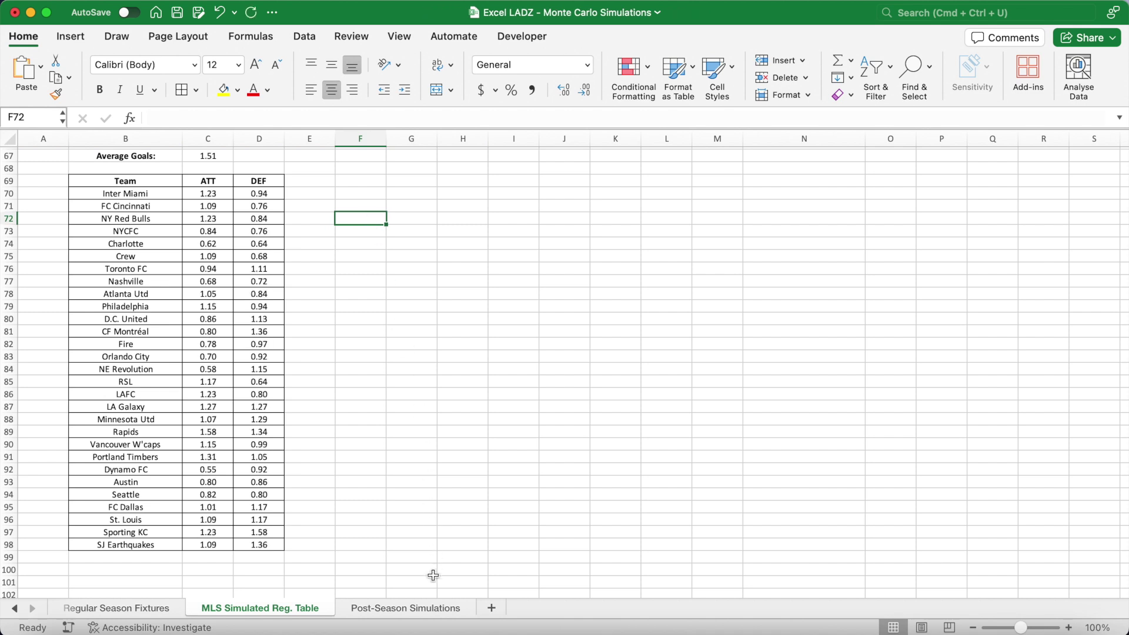
Step: Go to the Post-Season Simulations sheet and examine the Eastern Conference Wild Card teams and the full score formula in B3
click(406, 608)
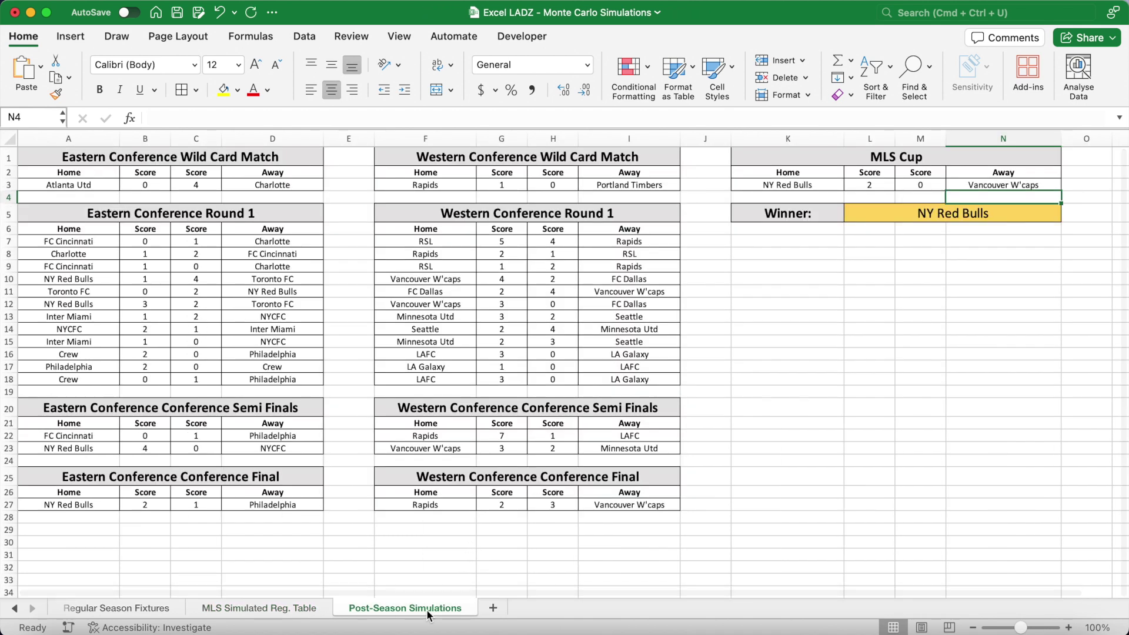
click(283, 158)
click(404, 162)
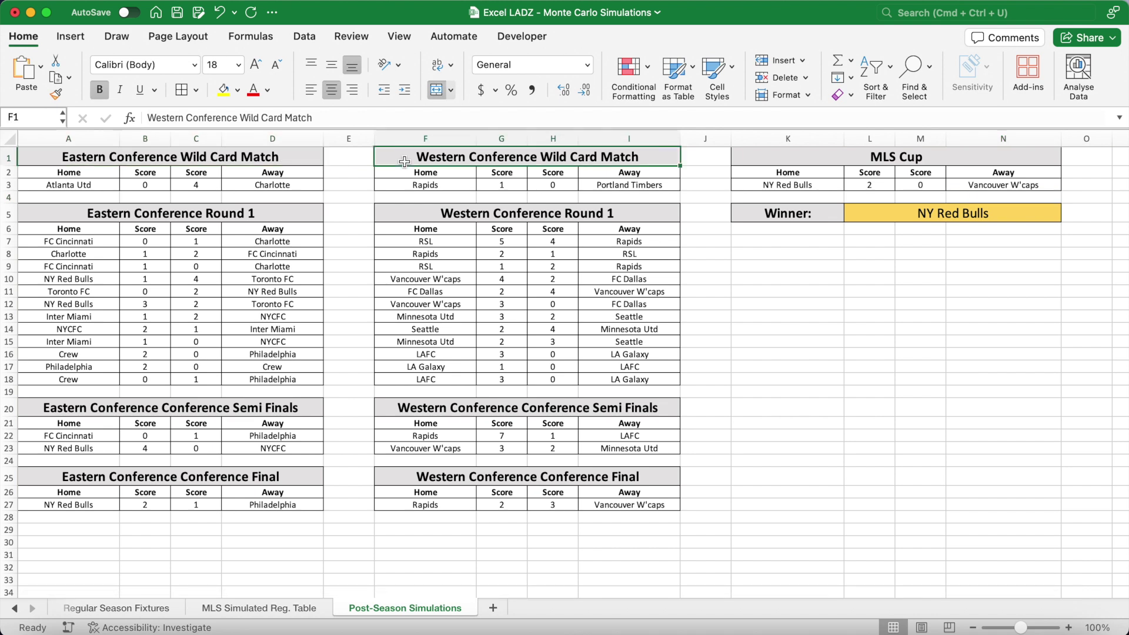
click(99, 185)
click(248, 185)
click(157, 185)
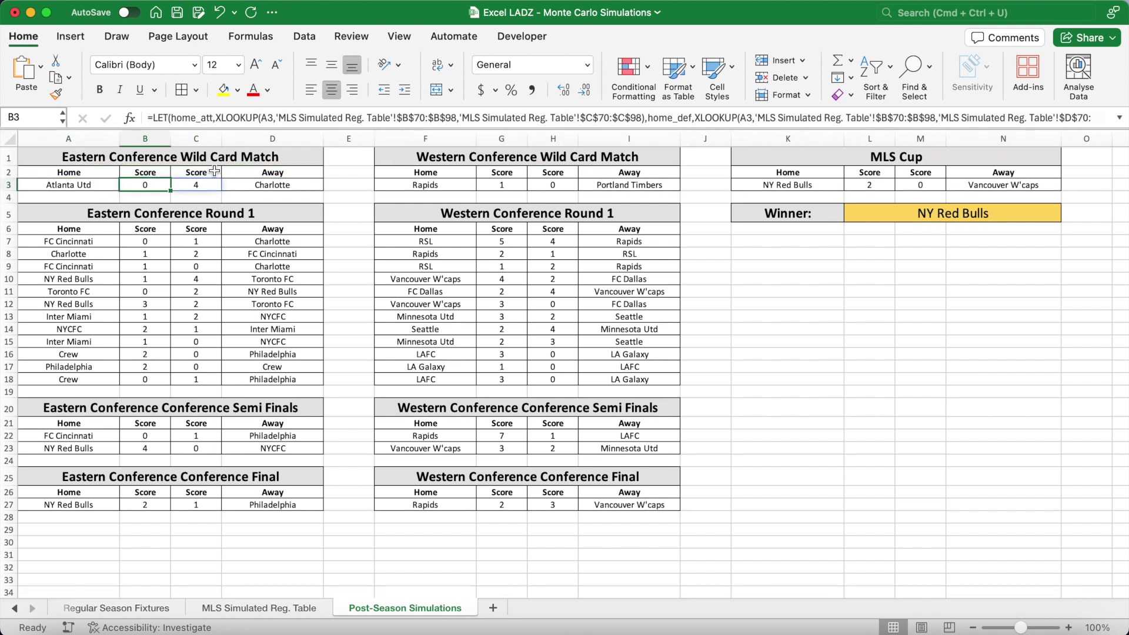
drag(295, 126, 298, 204)
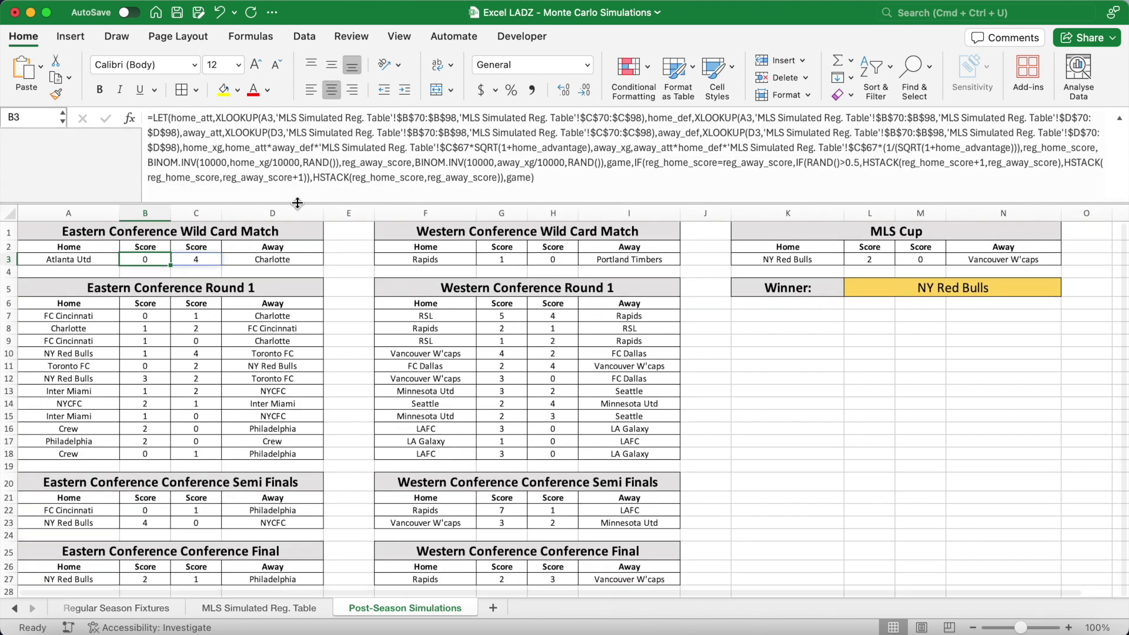
drag(298, 195, 301, 120)
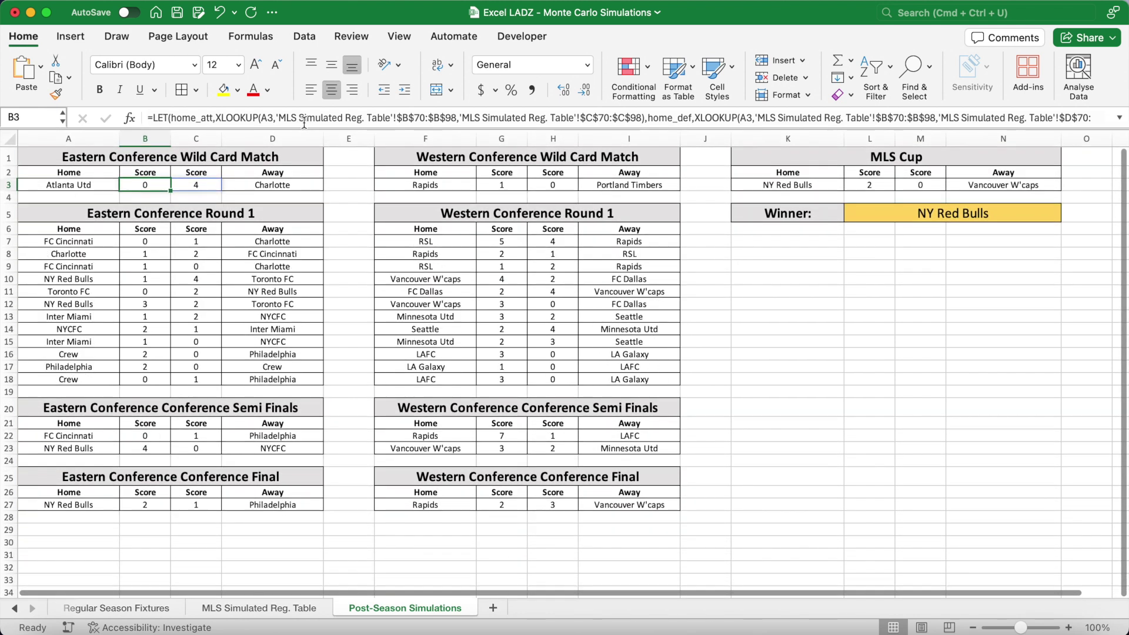
Step: Examine the Eastern Conference Round 1 formulas for the seeded teams, the wild card winner in D7 and the score in B7
click(290, 243)
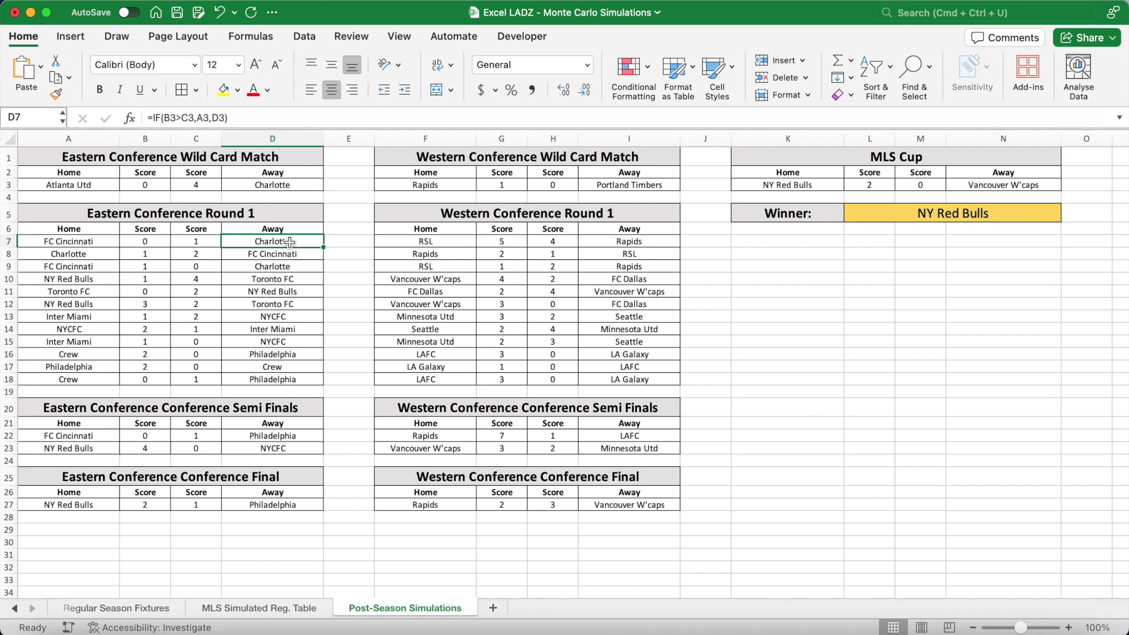
click(105, 242)
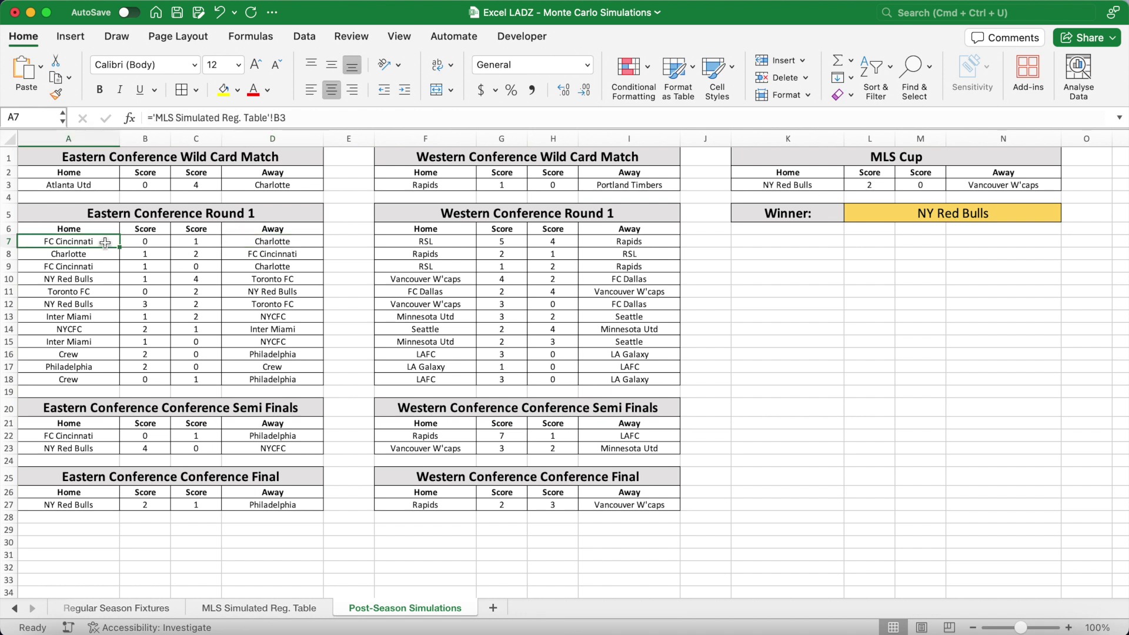
click(145, 243)
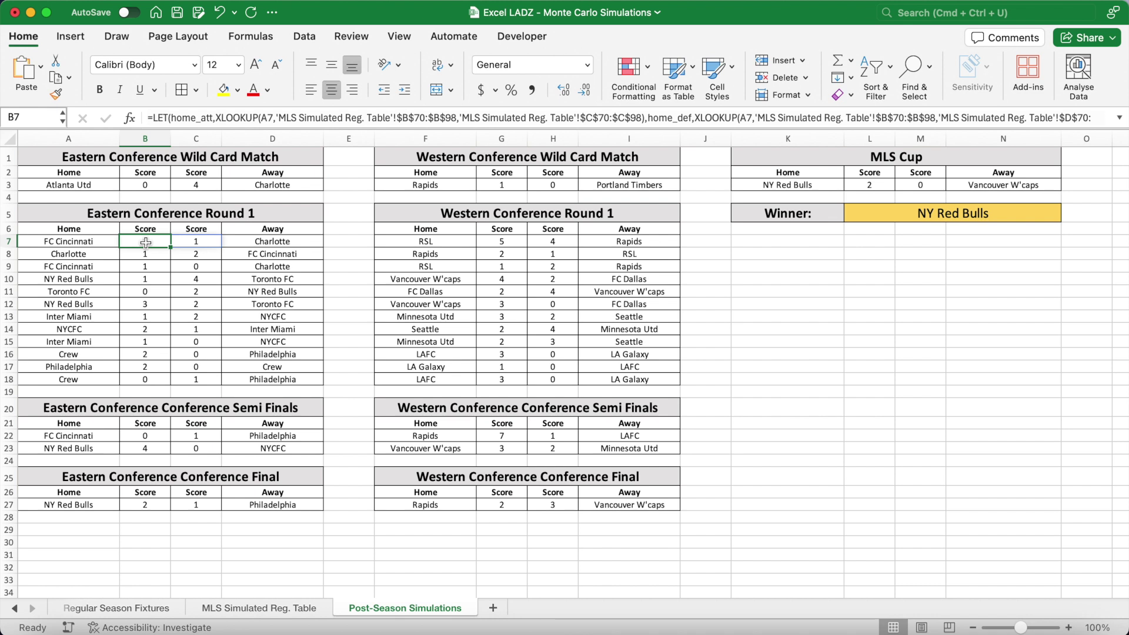
click(266, 280)
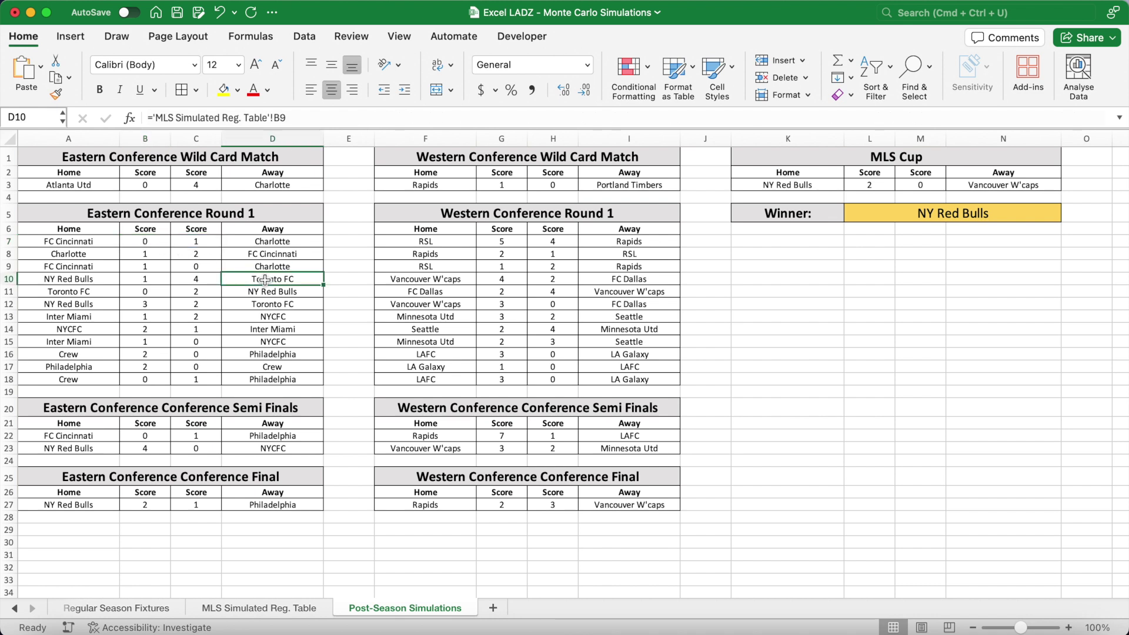
click(92, 283)
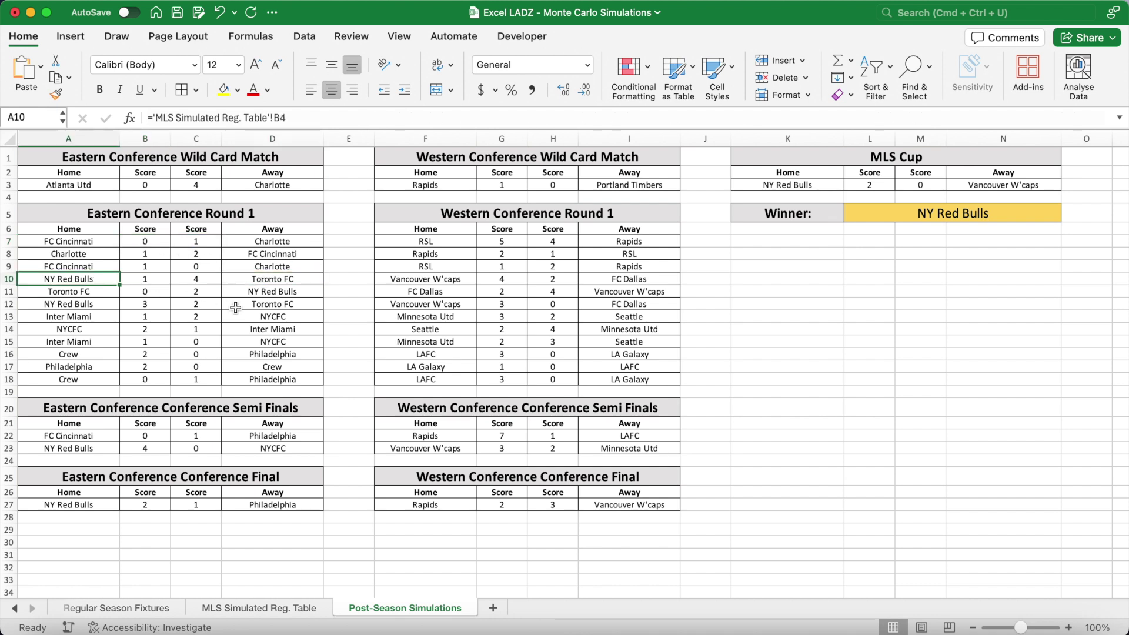
click(89, 319)
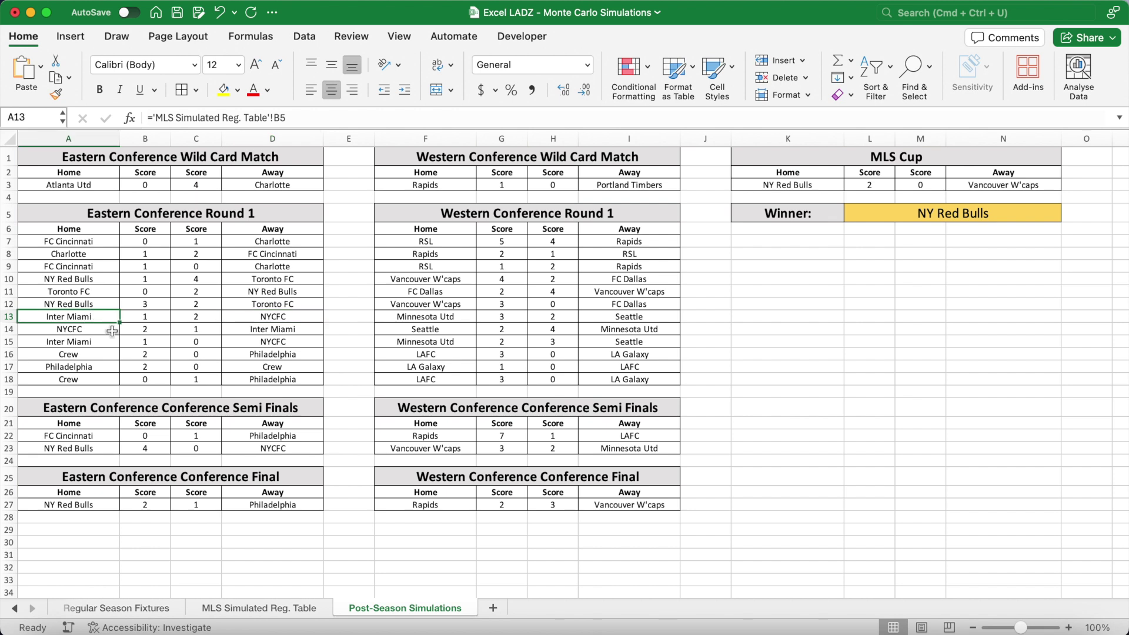
Step: Examine the Conference Semi Finals formulas, covering the teams in A22 and D22 and the full extra-time score formula in B22
click(198, 408)
click(430, 407)
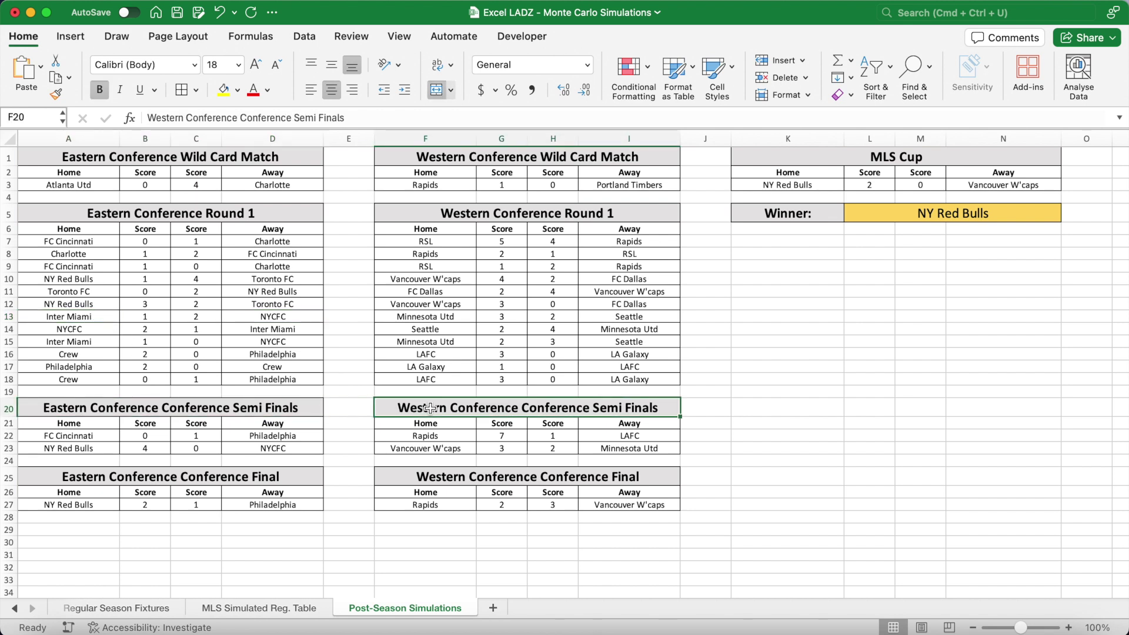
click(96, 436)
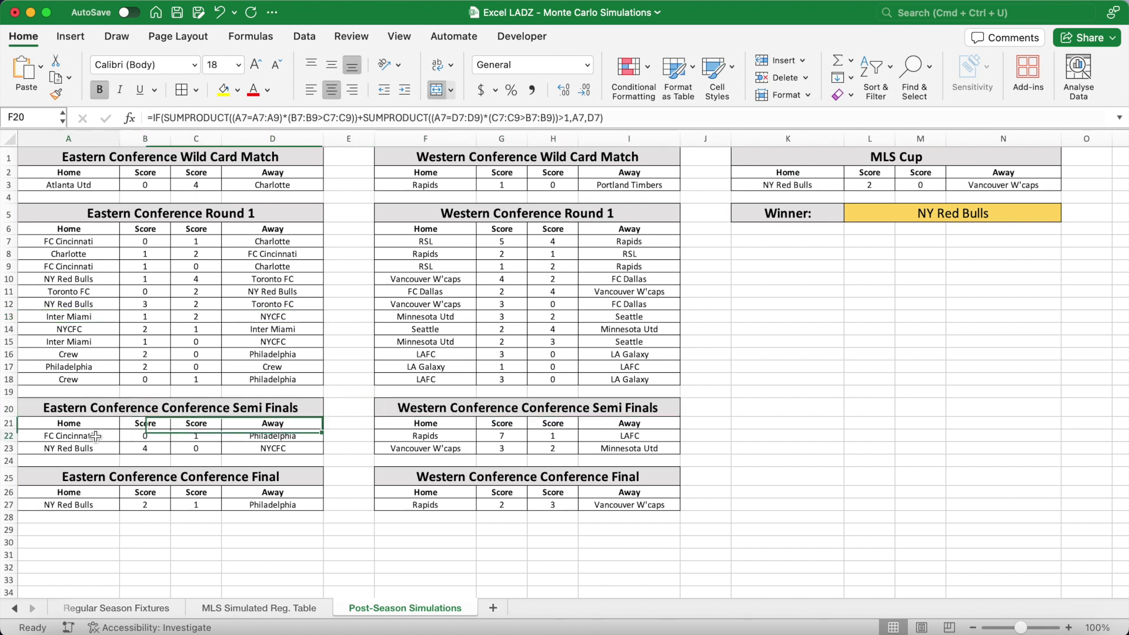
click(144, 436)
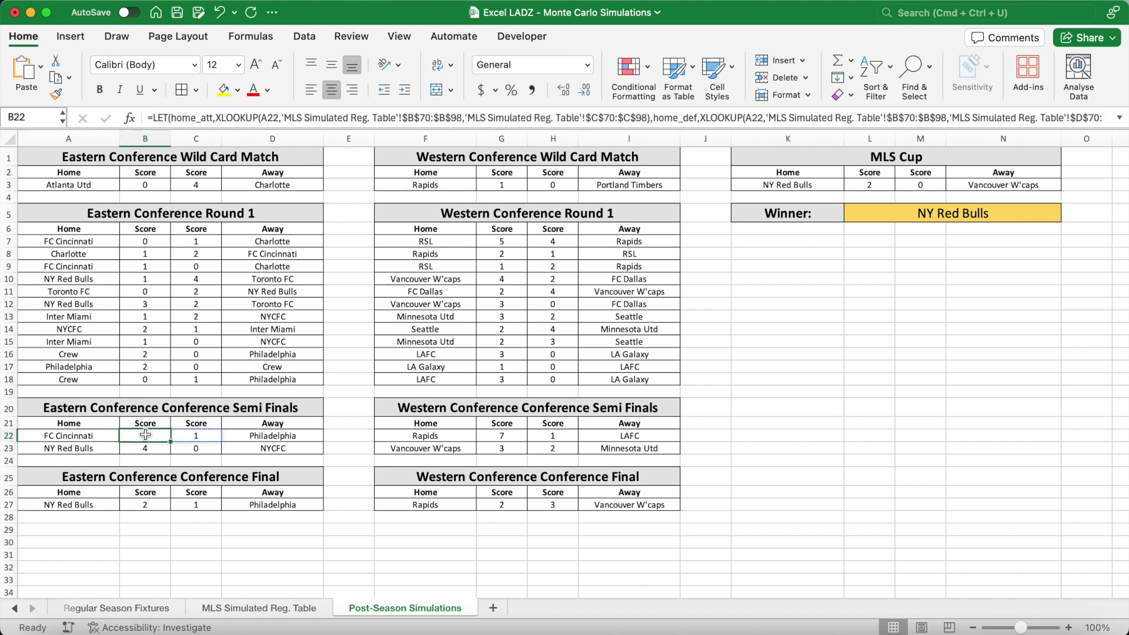
drag(340, 128, 341, 231)
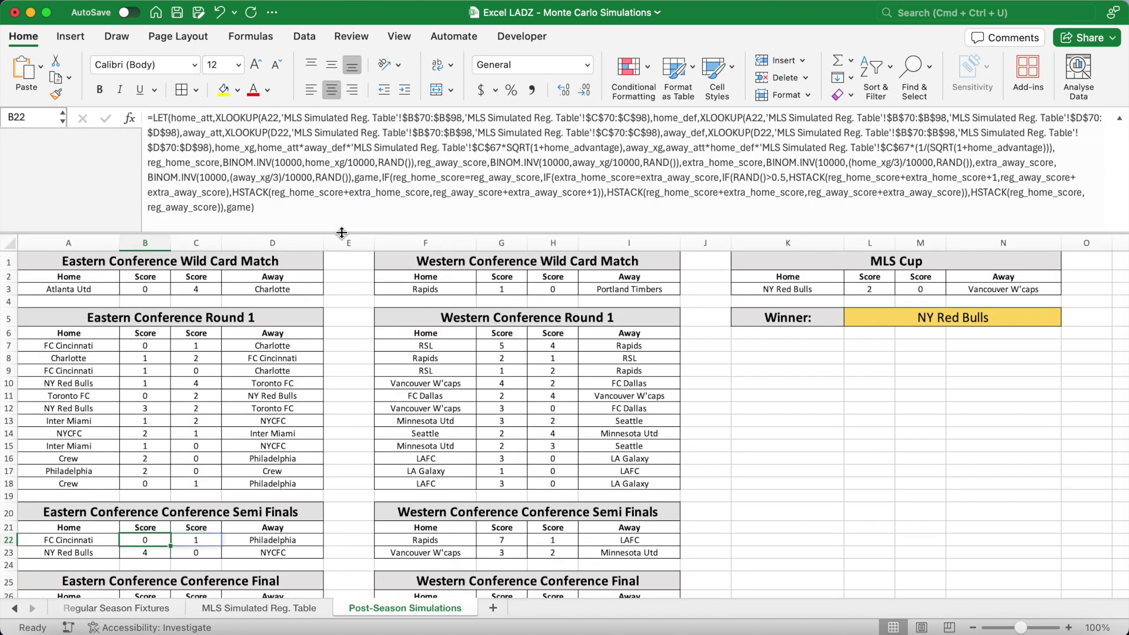
drag(341, 232, 359, 123)
click(274, 439)
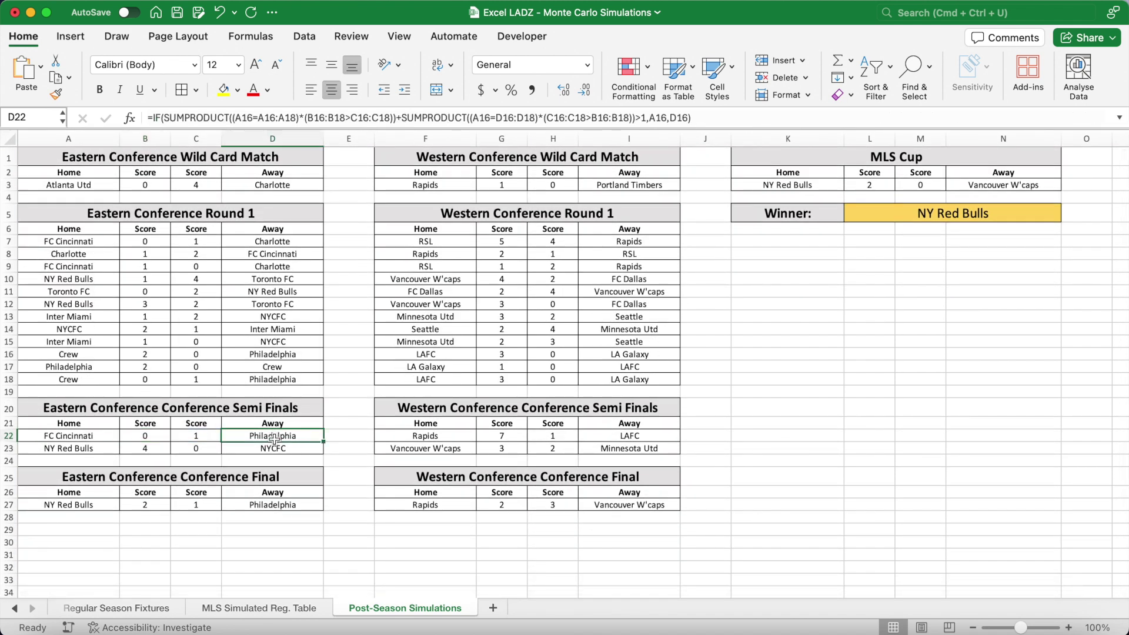
Step: Examine the Eastern Conference Final formulas for the home team in A27, the score in B27 and the away team in D27
click(249, 479)
click(454, 478)
click(113, 508)
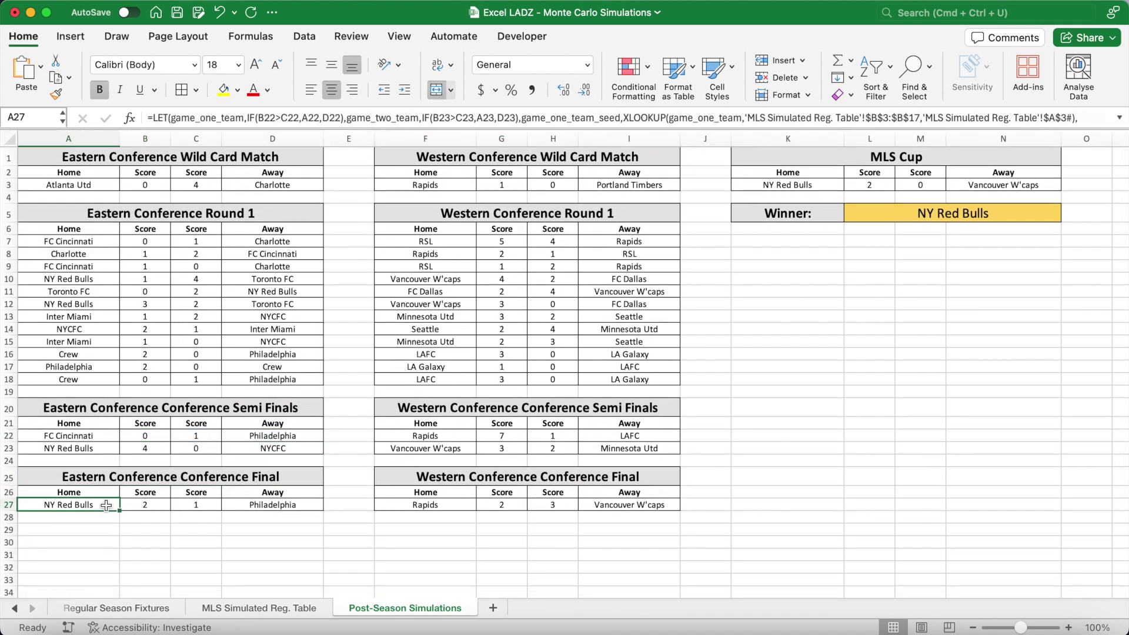
drag(339, 131, 337, 233)
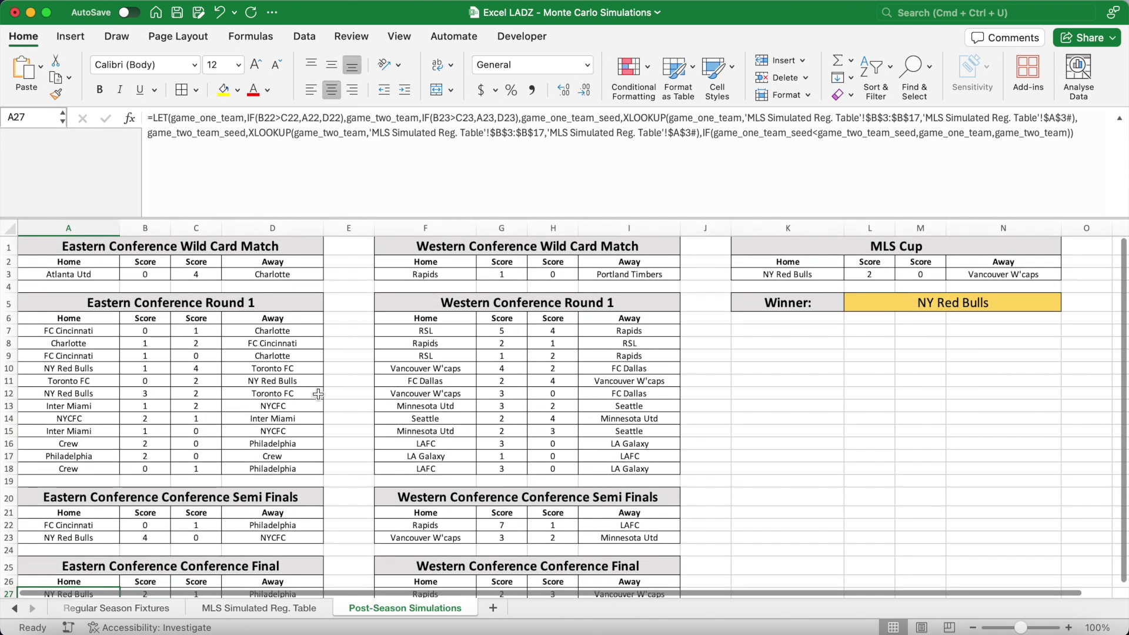
scroll(319, 395, down, 2)
click(159, 568)
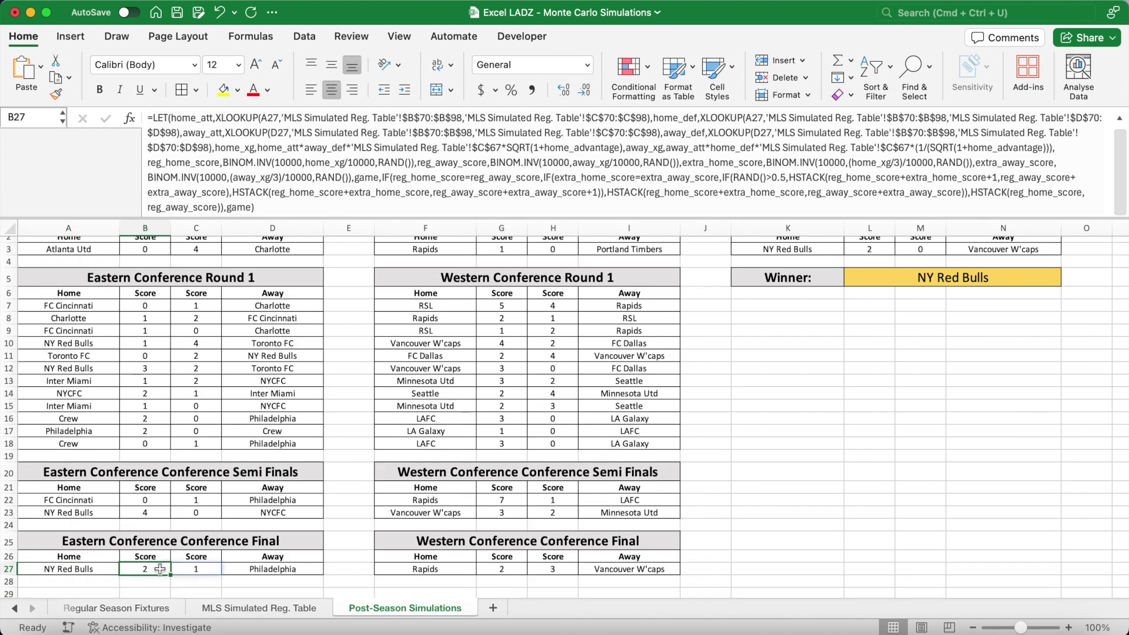
click(252, 571)
Step: Examine the Western Conference Final formulas for the home team in F27, the score in G27 and the away team in I27
click(427, 565)
click(504, 570)
click(628, 572)
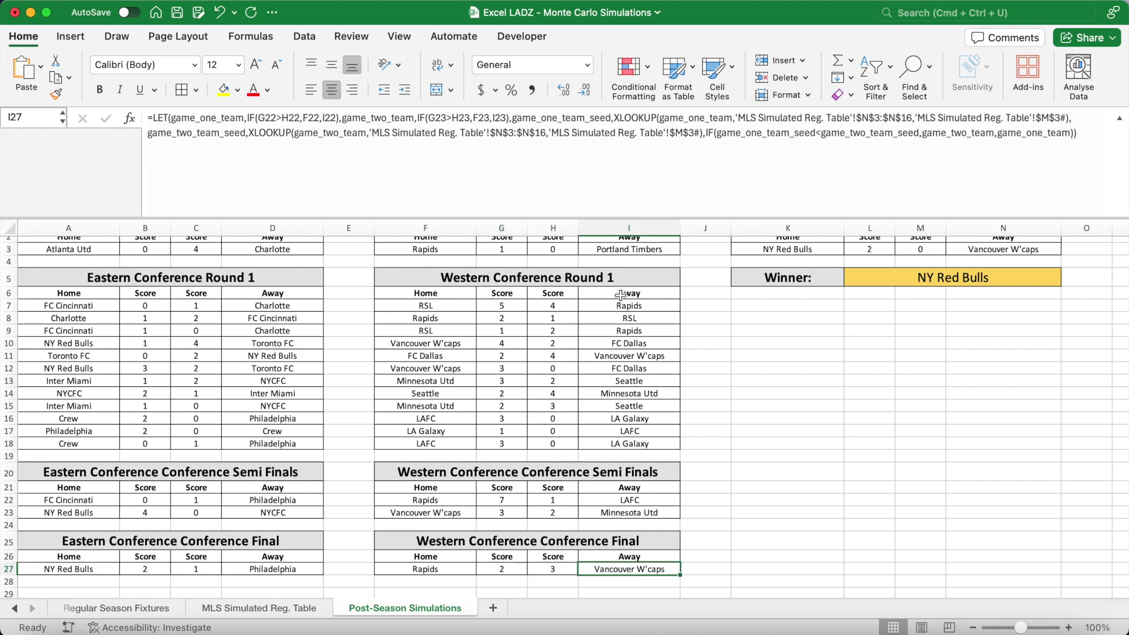
Step: Examine the MLS Cup formulas for the home team in K3, the score in L3 and the winner in L5
drag(604, 220, 603, 201)
scroll(706, 330, right, 1)
click(797, 238)
click(791, 261)
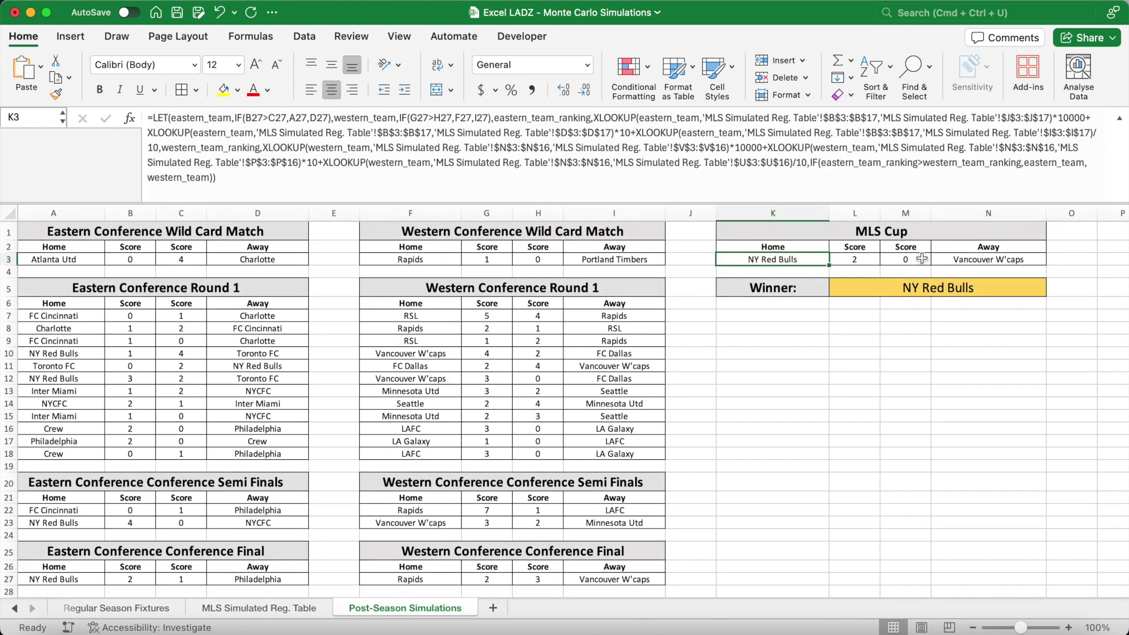
click(865, 260)
drag(926, 203, 859, 145)
click(953, 274)
click(900, 230)
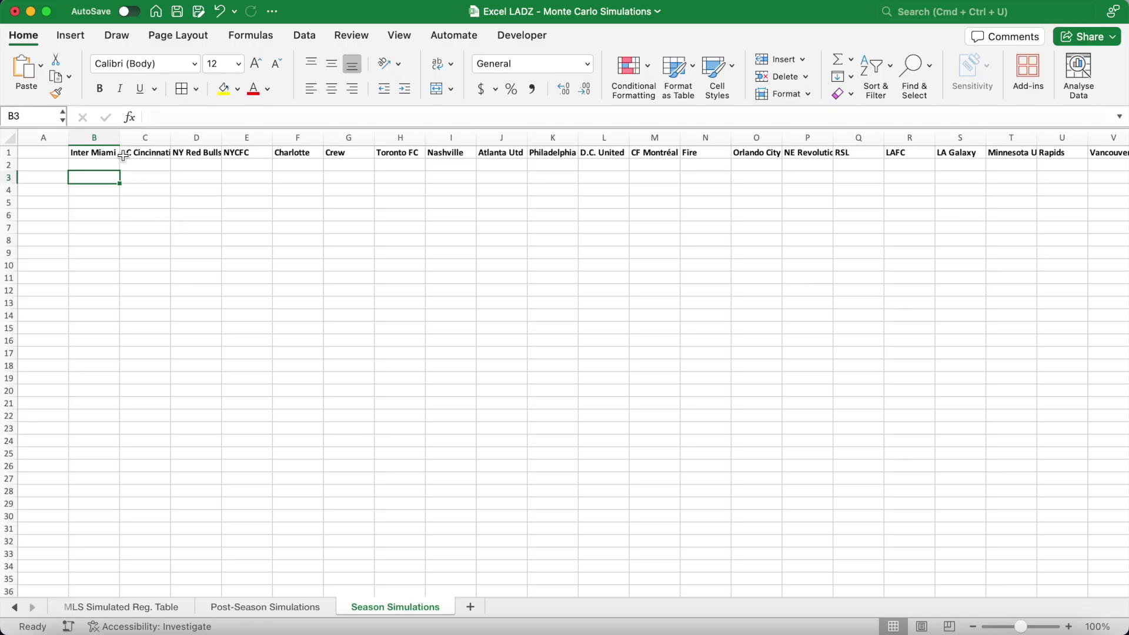
Step: Examine the TRANSPOSE formula in B1 and the row of team names it spills across the Season Simulations sheet
click(114, 153)
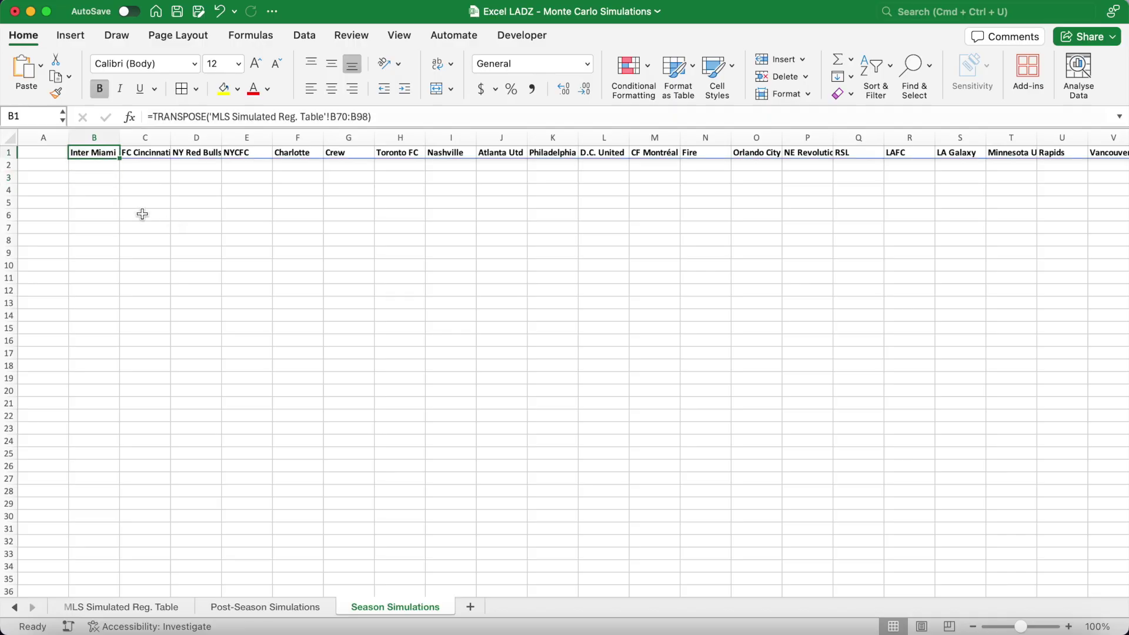
key(super+shift+Right)
scroll(143, 214, left, 10)
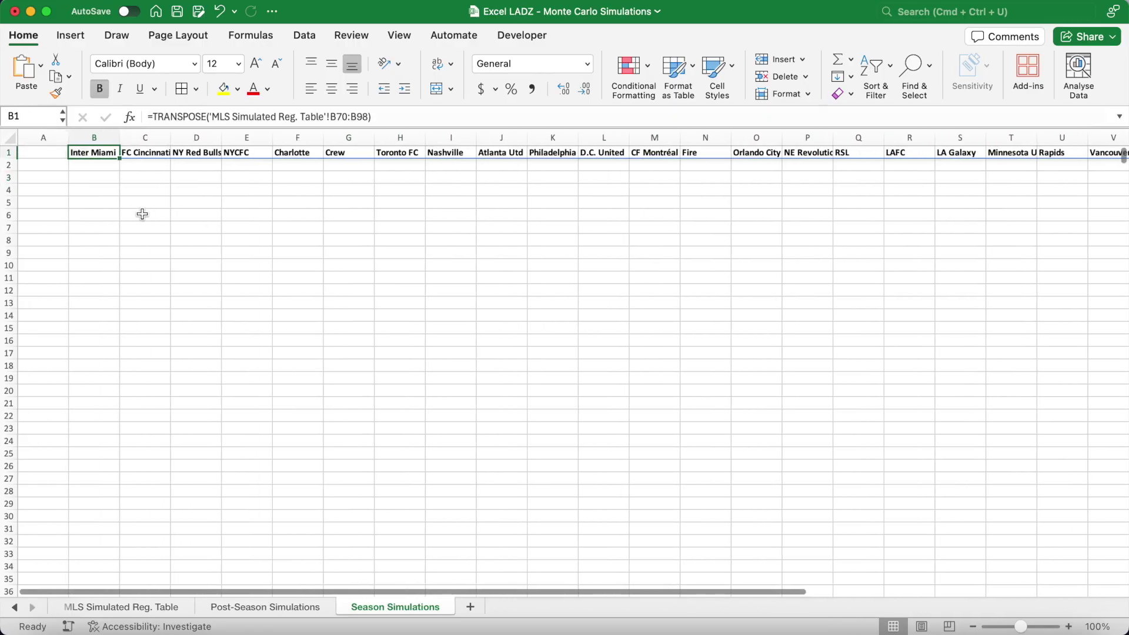
Step: Enter =IF(B$1='Post-Season Simulations'!$L$5,1,0) in B2 to flag whether the team won the MLS Cup
click(101, 167)
click(168, 114)
text(=IF()
click(94, 153)
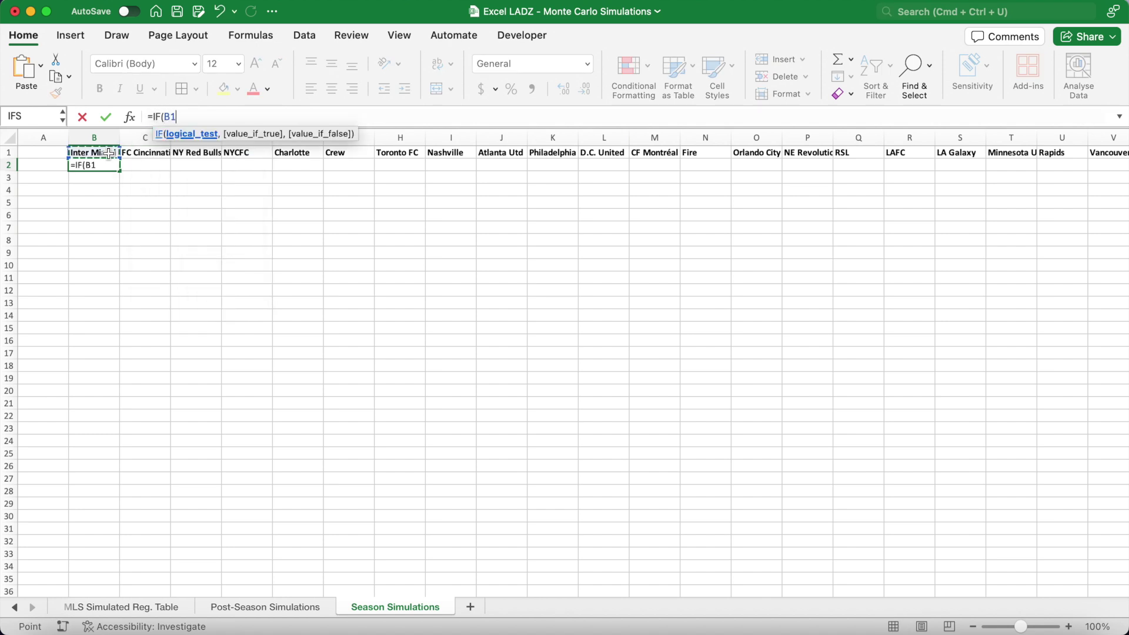
key(super+t)
key(super+t)
text(=)
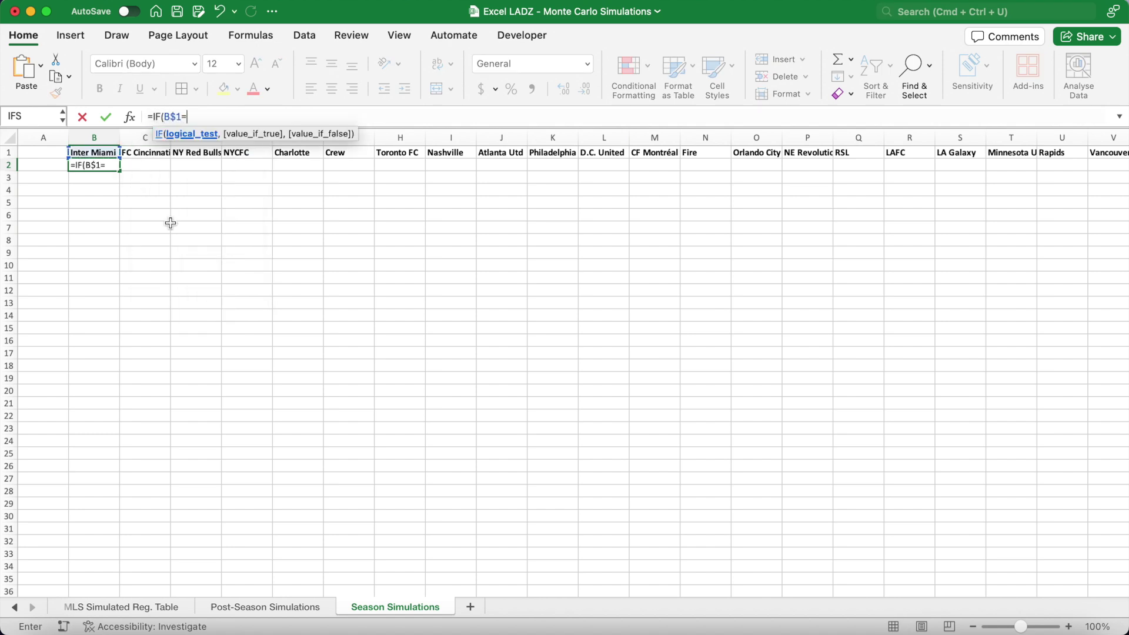
click(303, 606)
click(858, 220)
text(N)
key(BackSpace)
key(super+t)
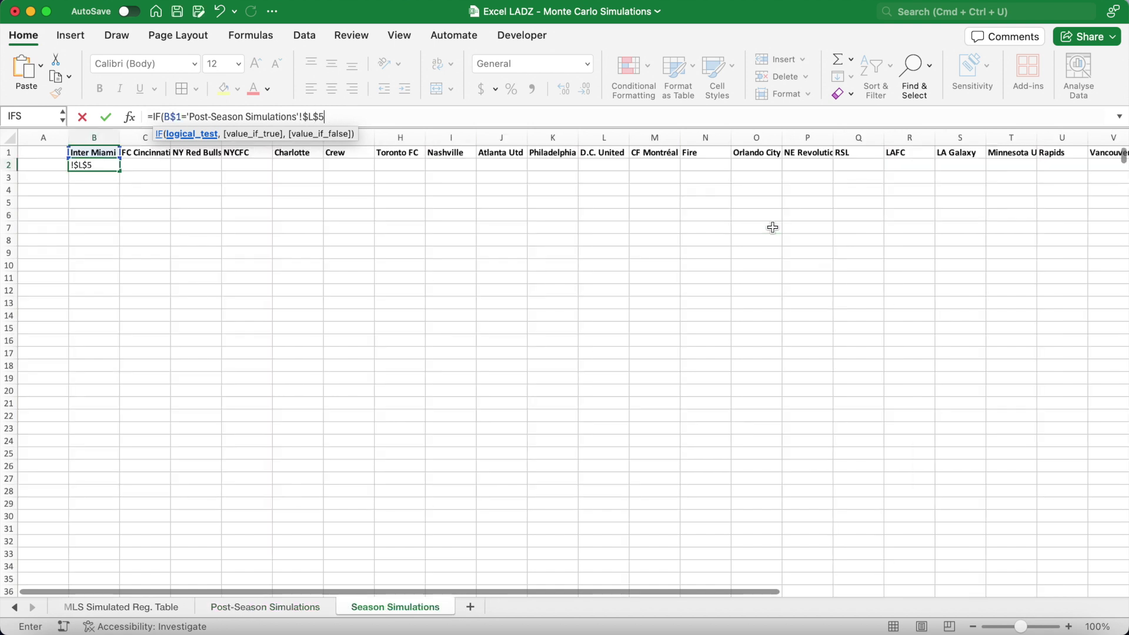
text(,1,0))
key(Return)
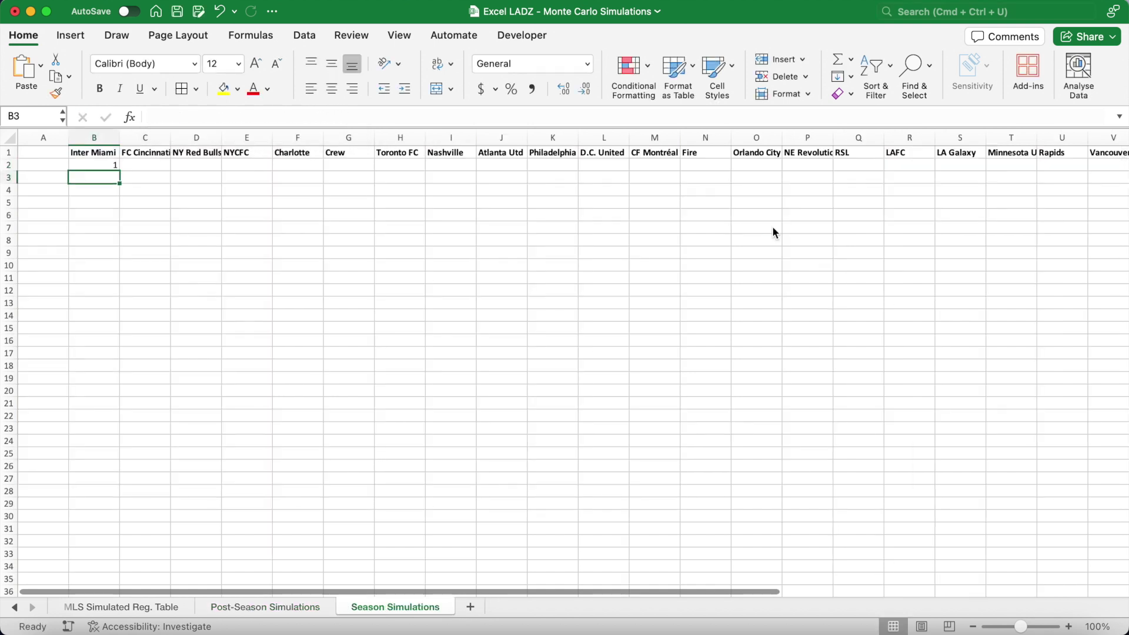
Step: Check B2 against the winner cell on Post-Season Simulations, and copy its formula across row 2 to AD2
key(Up)
click(297, 607)
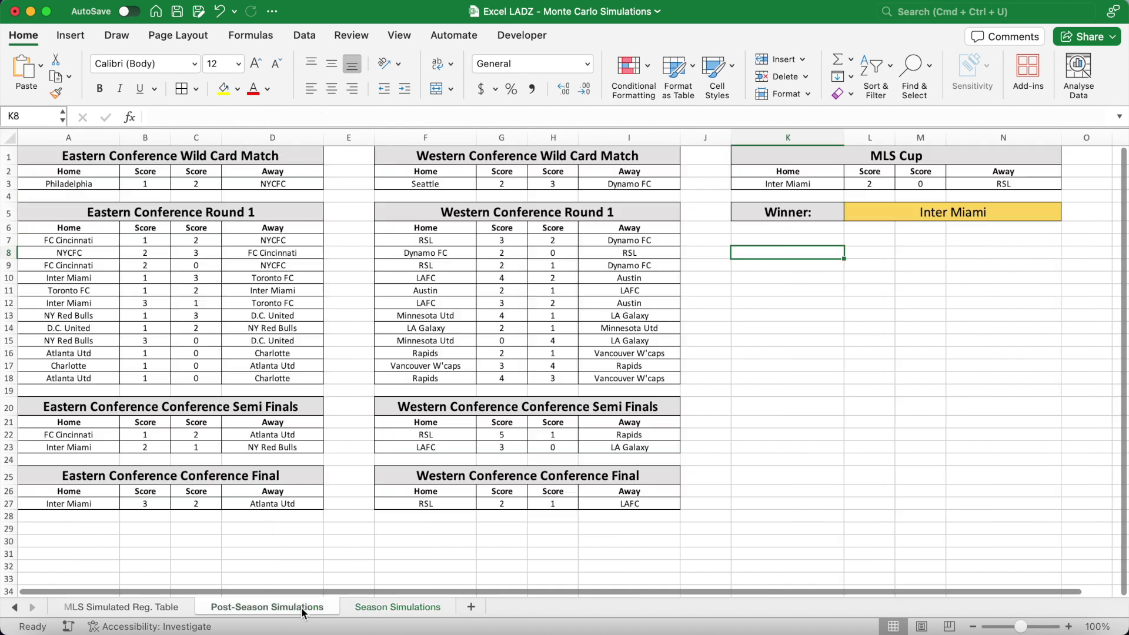
click(878, 213)
click(393, 606)
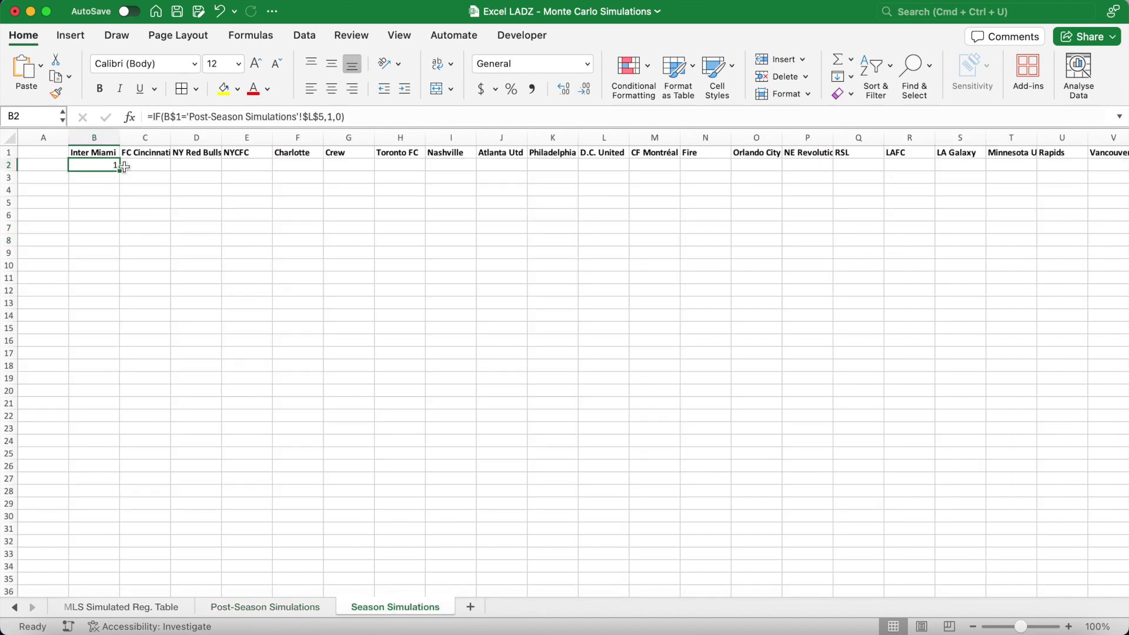
drag(121, 170, 1045, 168)
click(673, 182)
key(ctrl+shift+Left)
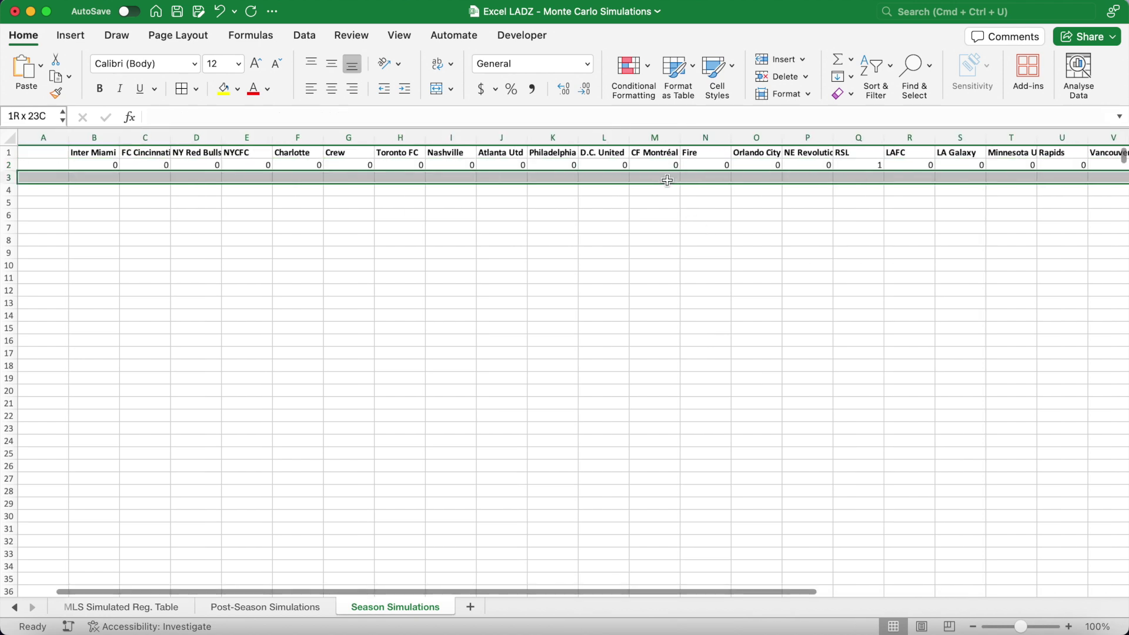
Step: Label A2 "Trials" and enter =SEQUENCE(10000) in A3 to number the trials
click(48, 166)
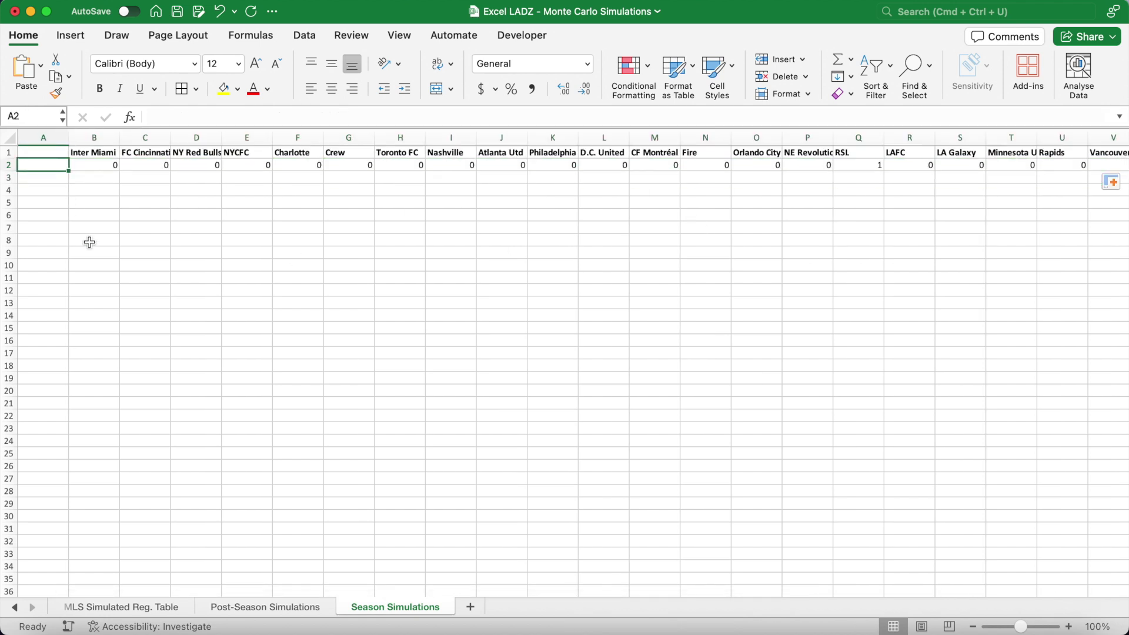
text(Trials)
key(Return)
text(=SEQUENCE(10000)
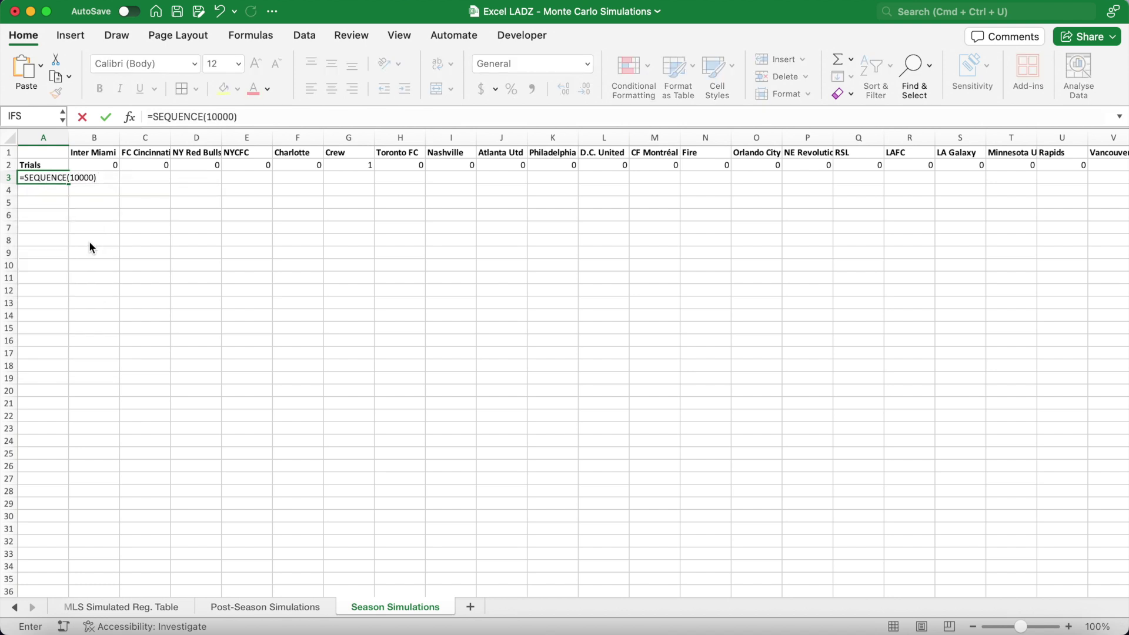
key(Return)
Step: Create a what-if Data Table over A2:AD10002 with the empty cell $AG$7 as the column input cell
click(61, 164)
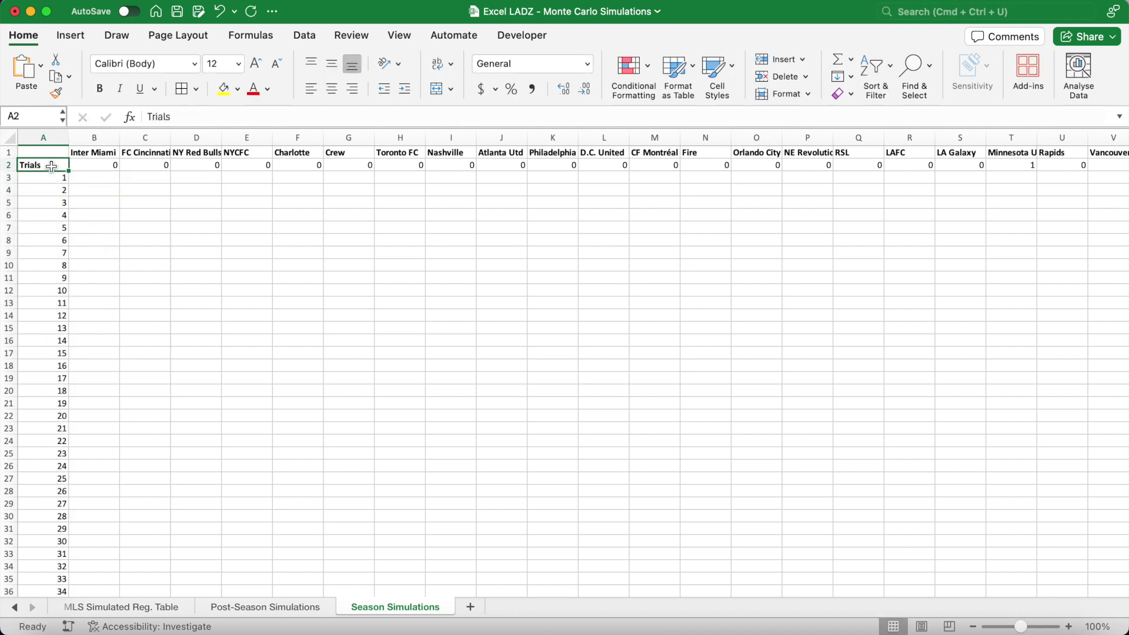
key(super+shift+Right)
key(super+shift+Down)
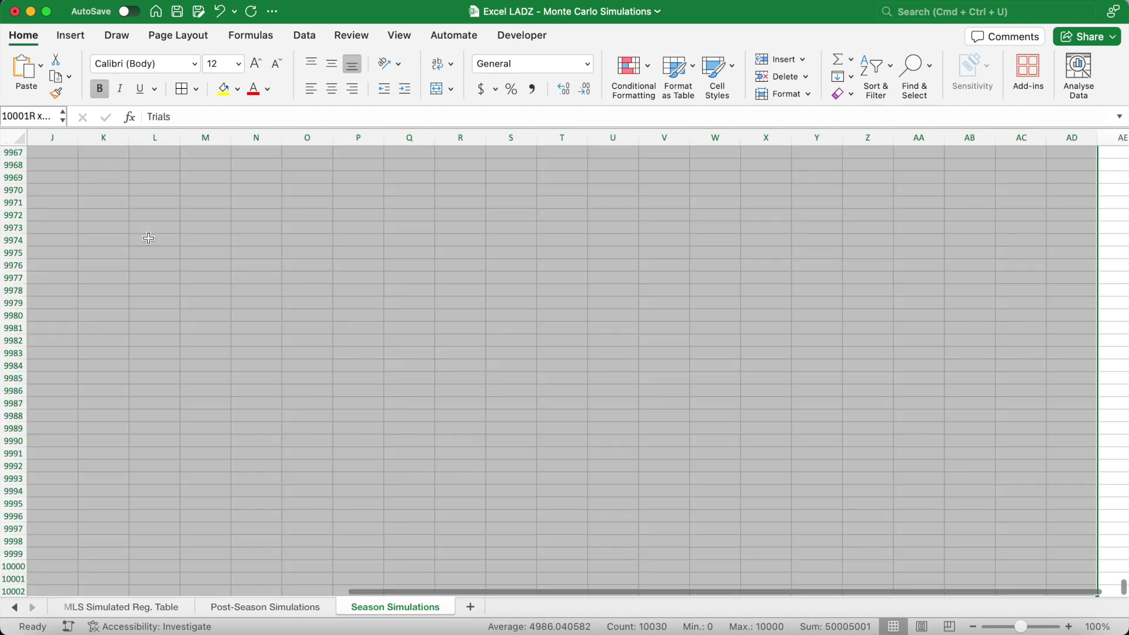
click(317, 38)
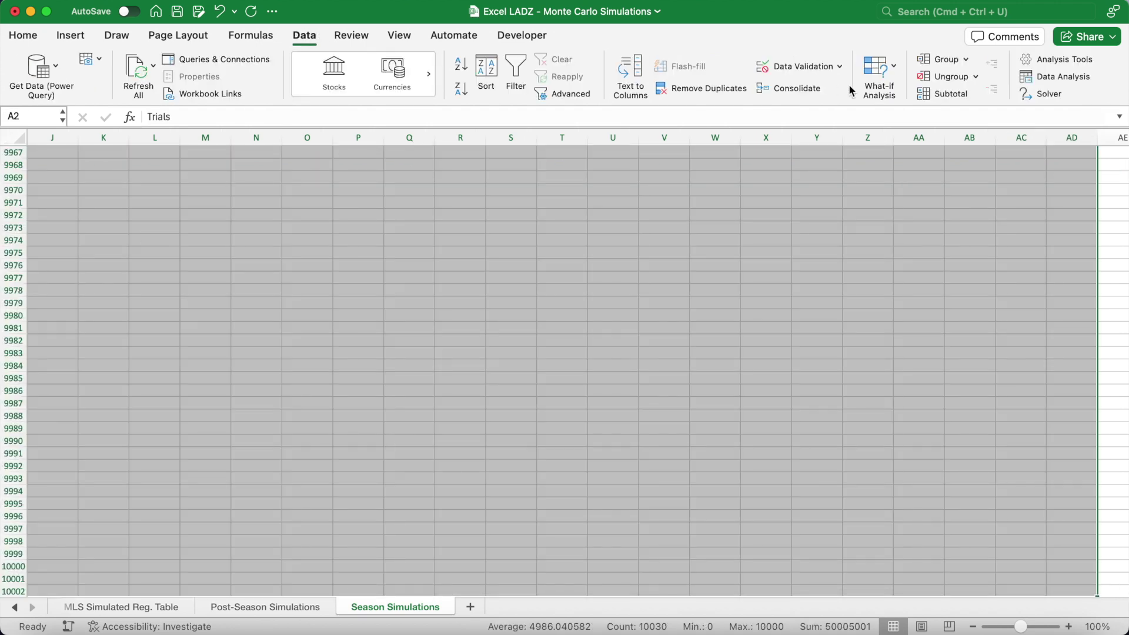
click(893, 71)
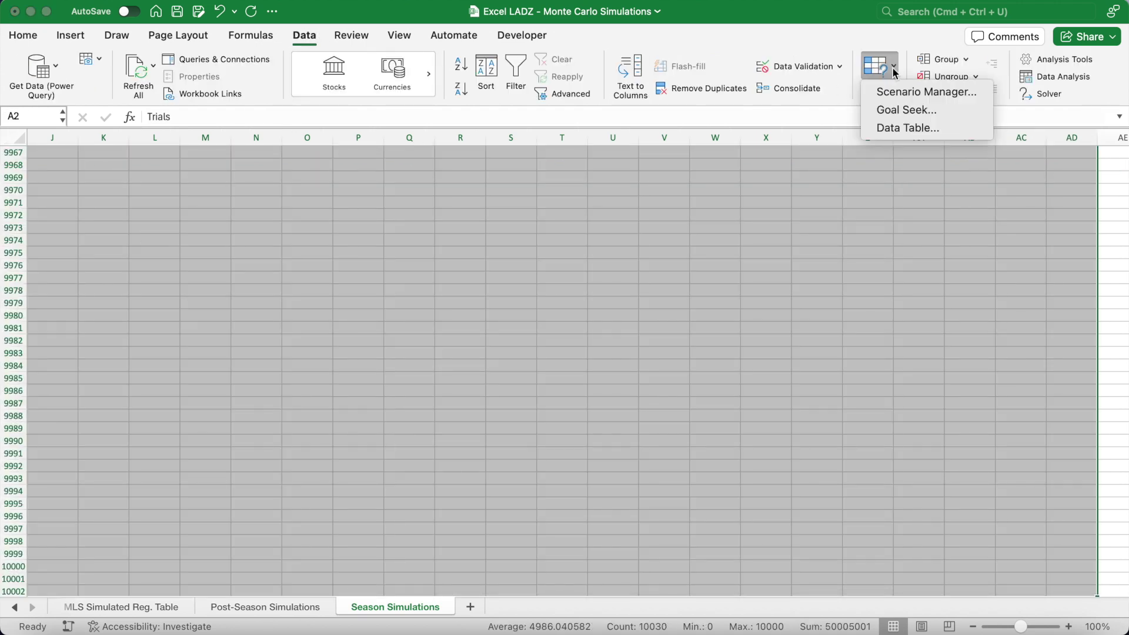
click(939, 127)
click(647, 196)
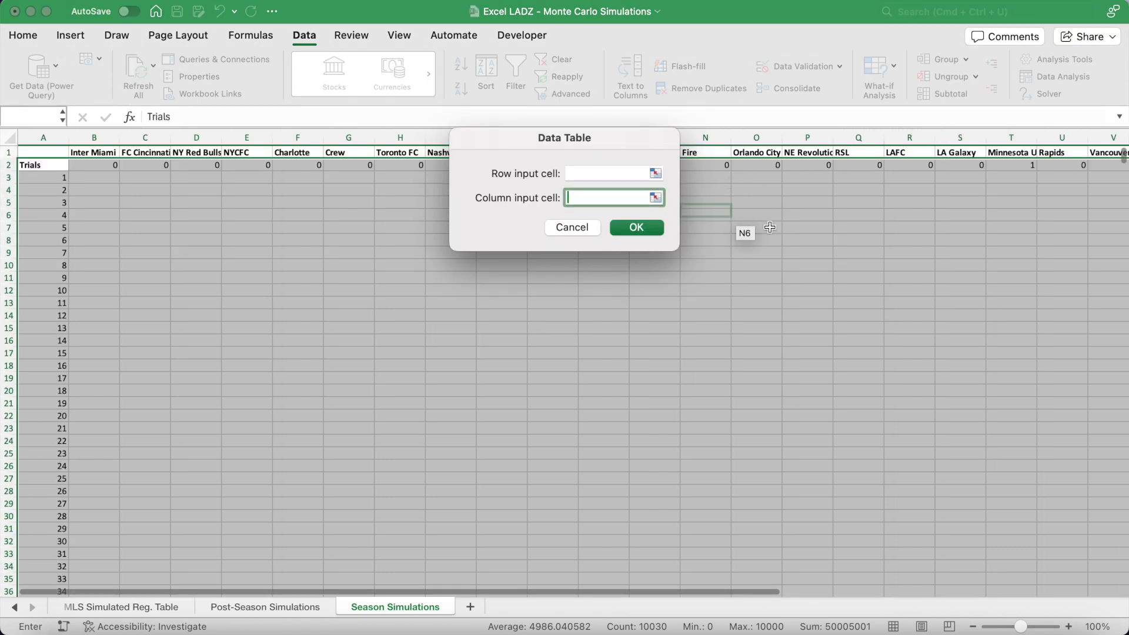
scroll(837, 243, right, 10)
click(935, 230)
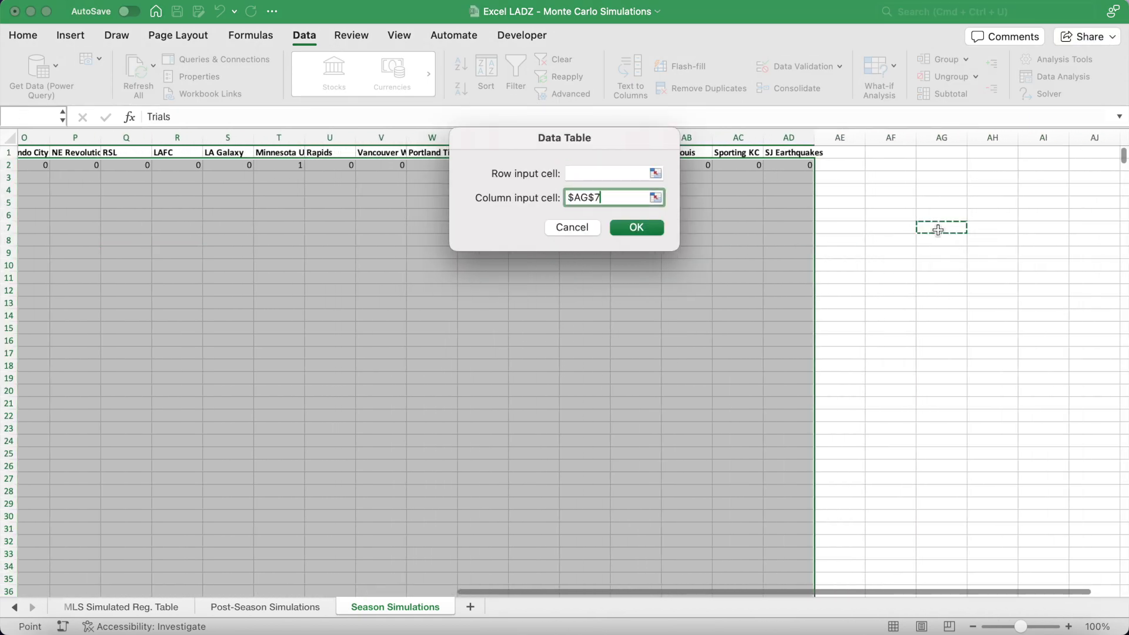
click(647, 229)
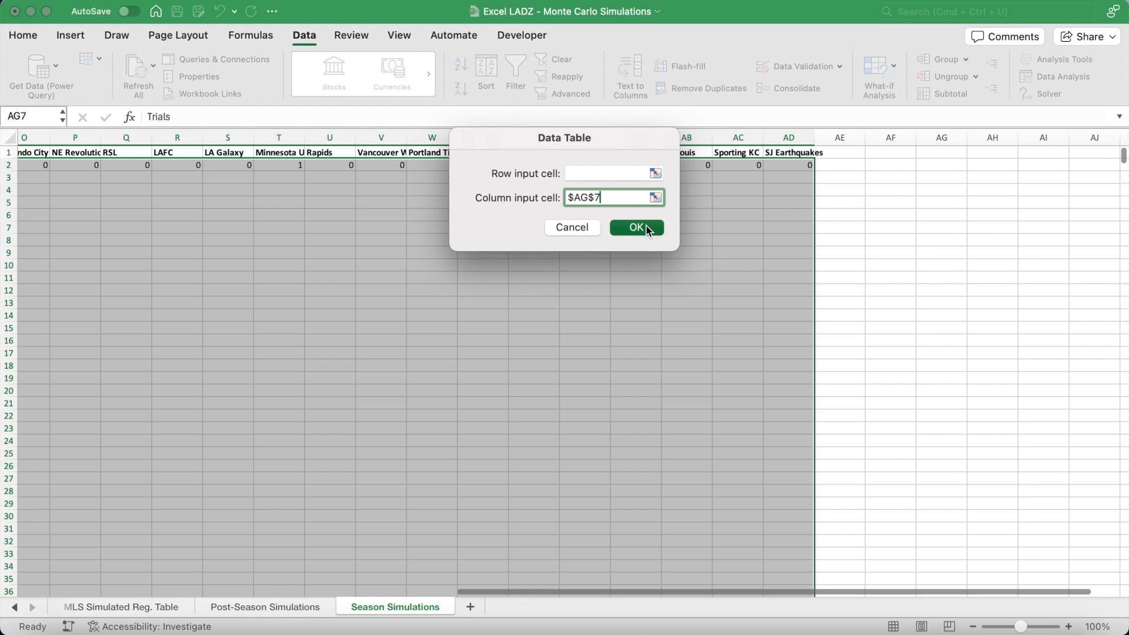
click(100, 179)
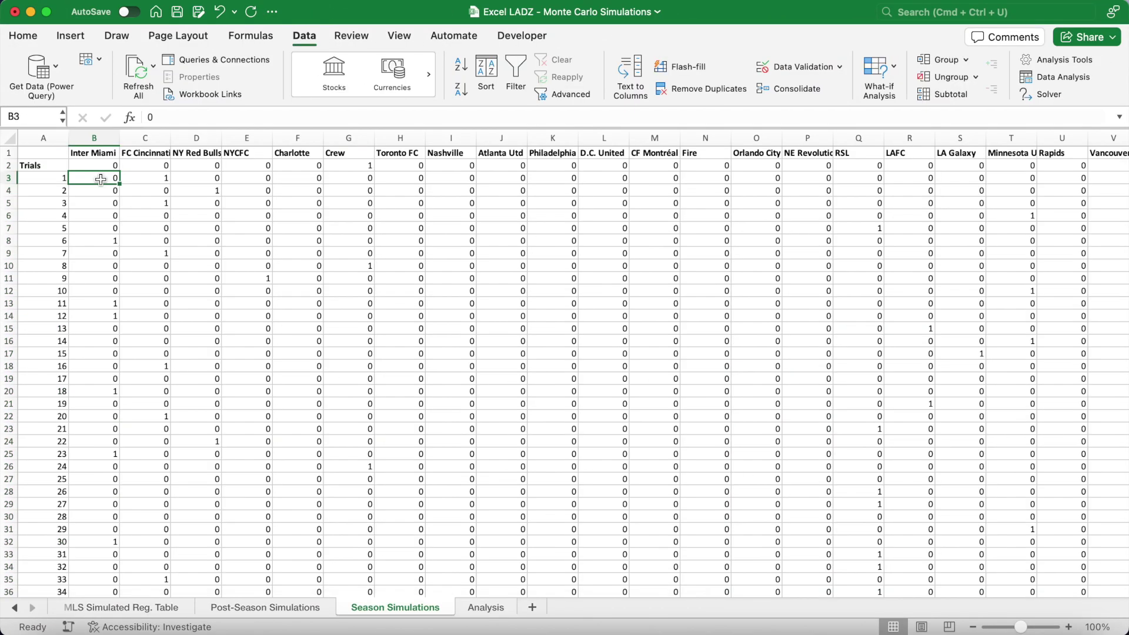
Step: Examine the SUMIF formulas in the Win % column of the Analysis sheet from B2 down to B10
click(486, 607)
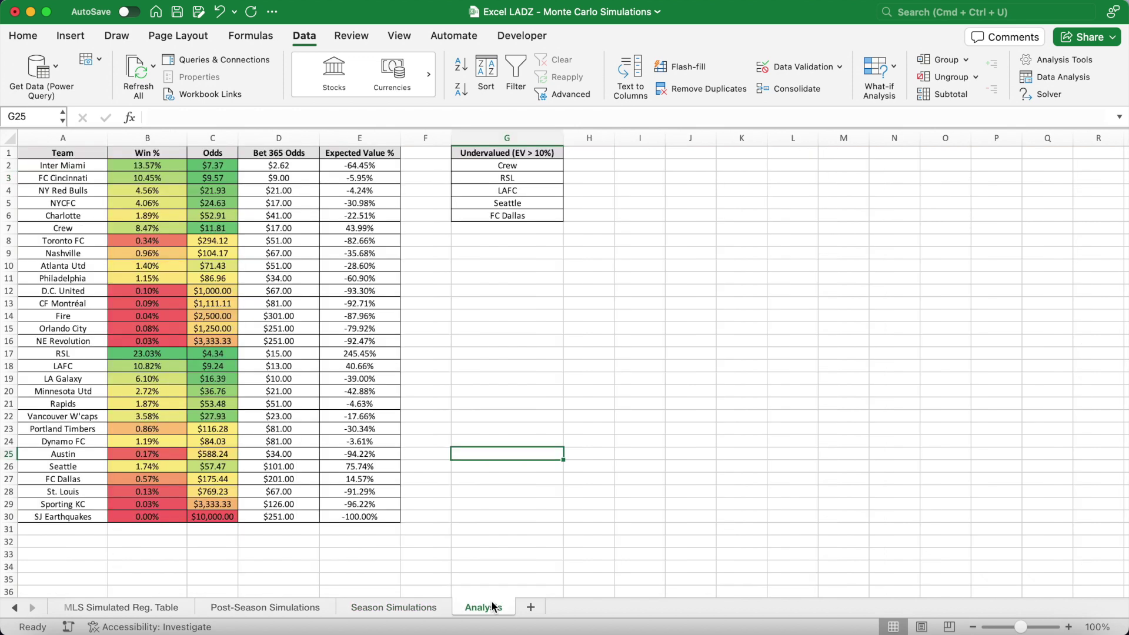
click(177, 167)
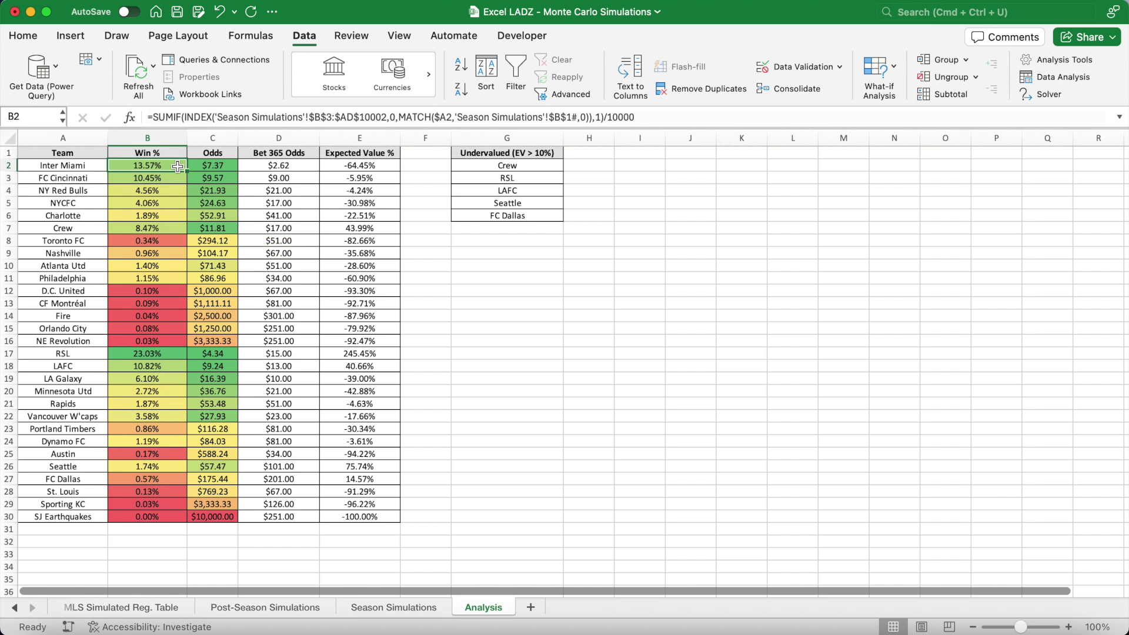
key(Down)
key(Down)
key(Down)
key(Down)
key(Down)
key(Down)
key(Down)
key(Down)
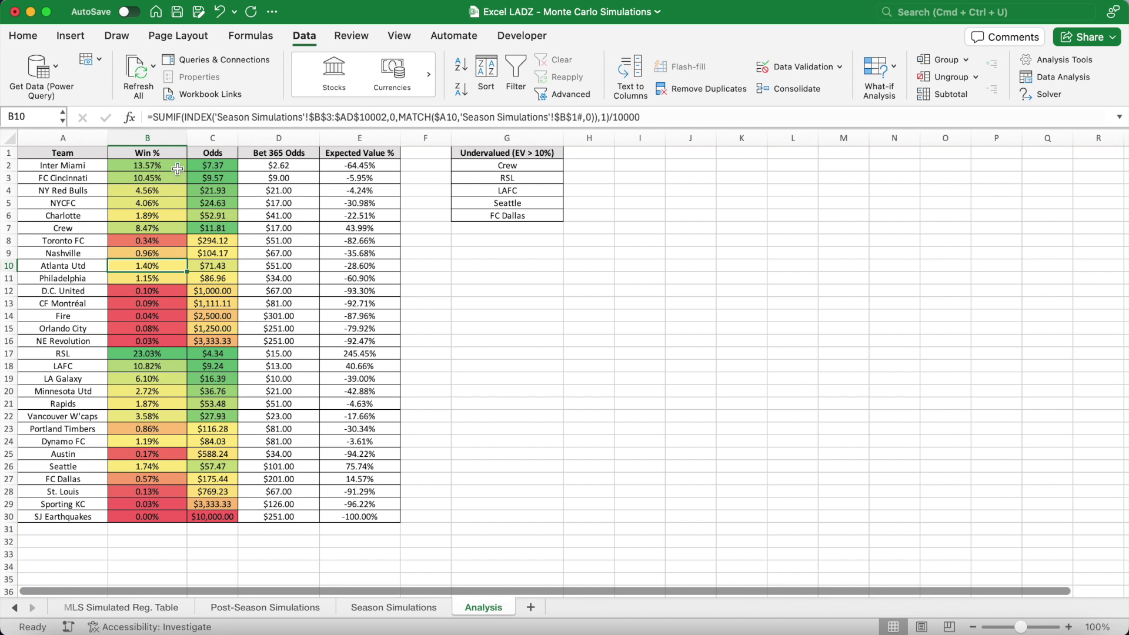
Step: Examine Inter Miami's Odds, Bet 365 Odds and Expected Value % cells in row 2
click(212, 169)
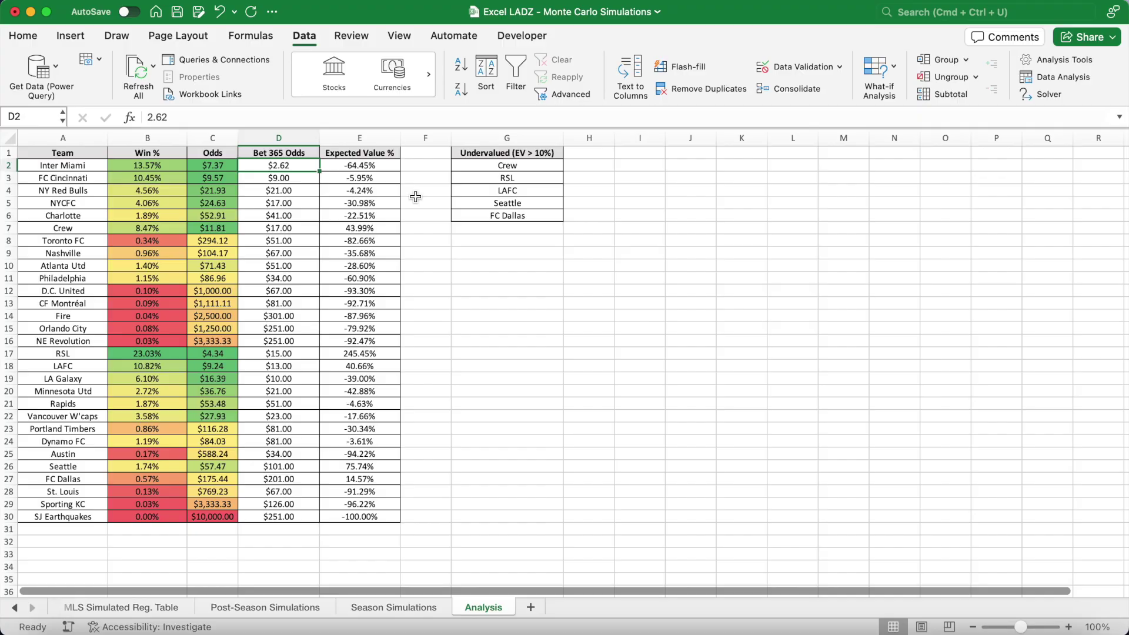
key(Right)
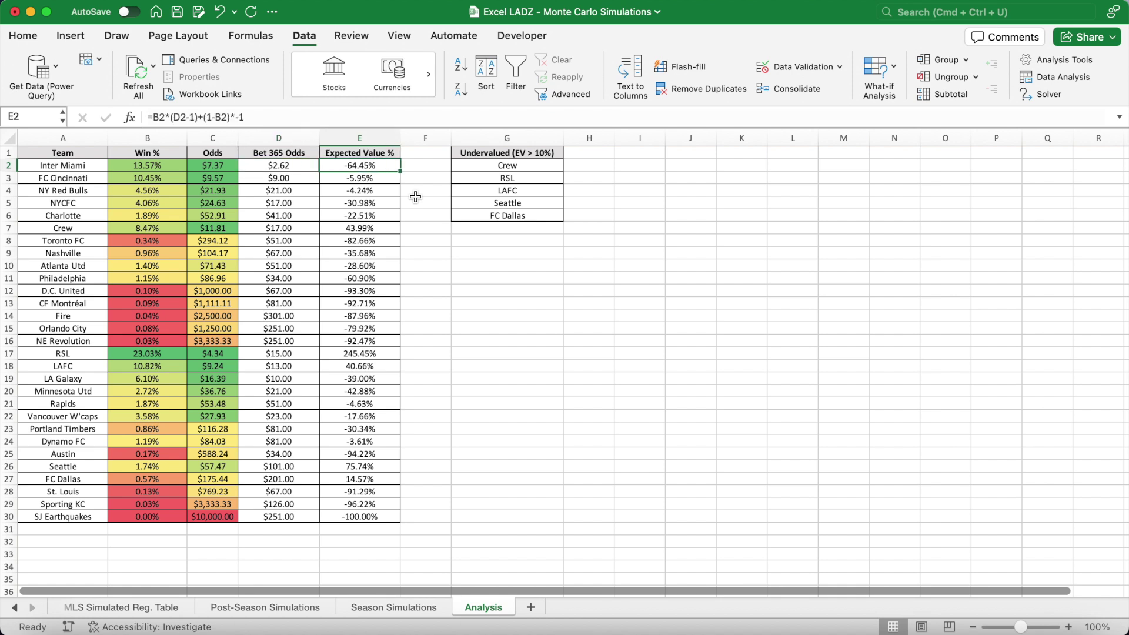